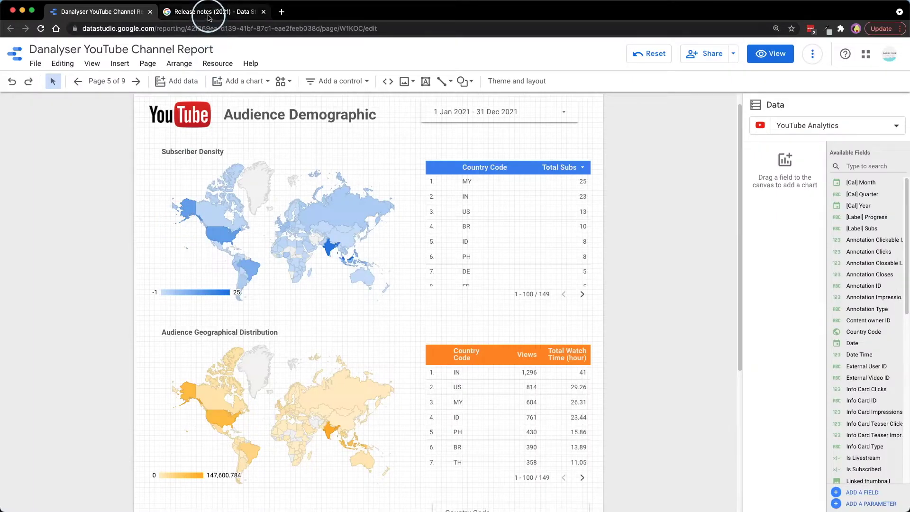
Step: Open the 2021 release notes and read the October 21, 2021 Google Maps embedding update
click(209, 14)
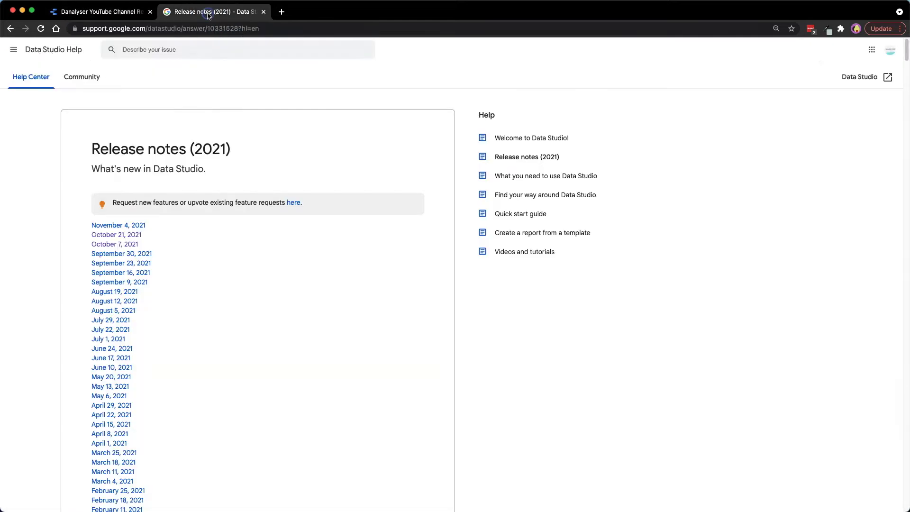
click(133, 235)
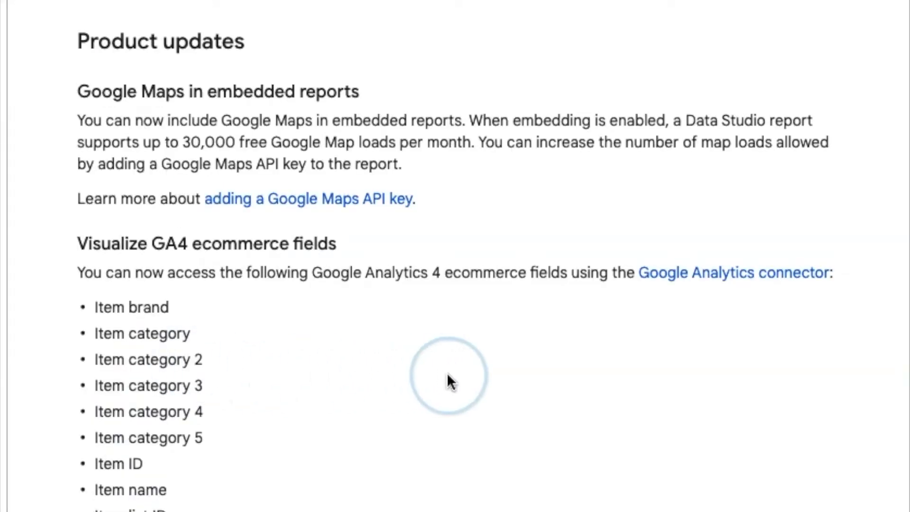
scroll(476, 382, down, 2)
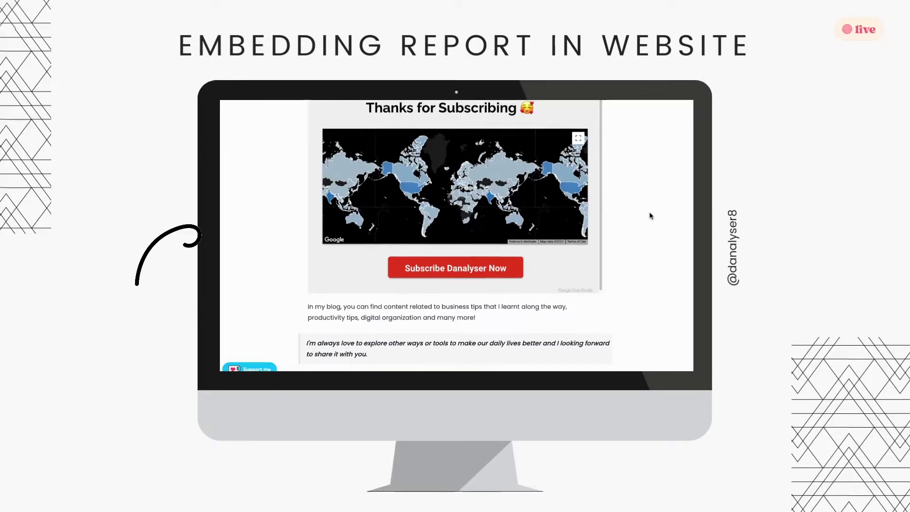
scroll(650, 216, down, 5)
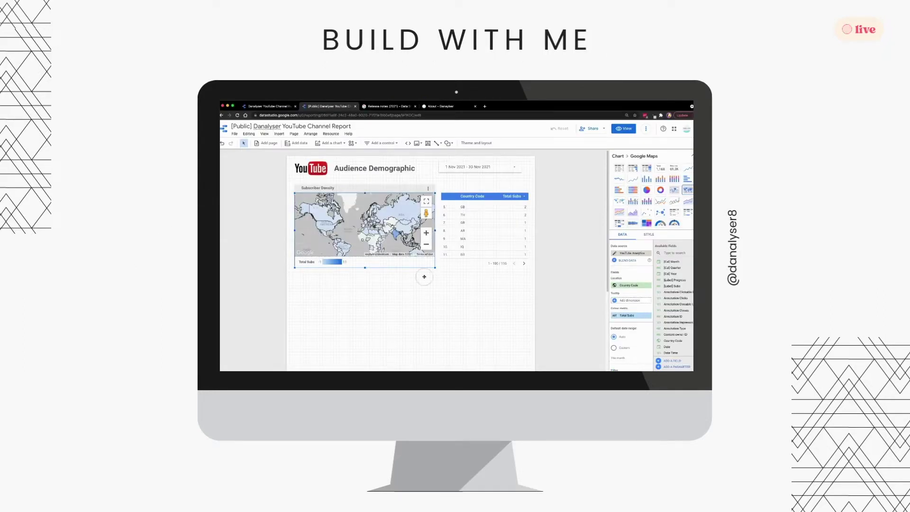
Step: Review the dark map chart's style options, then select the Top Country table
click(649, 234)
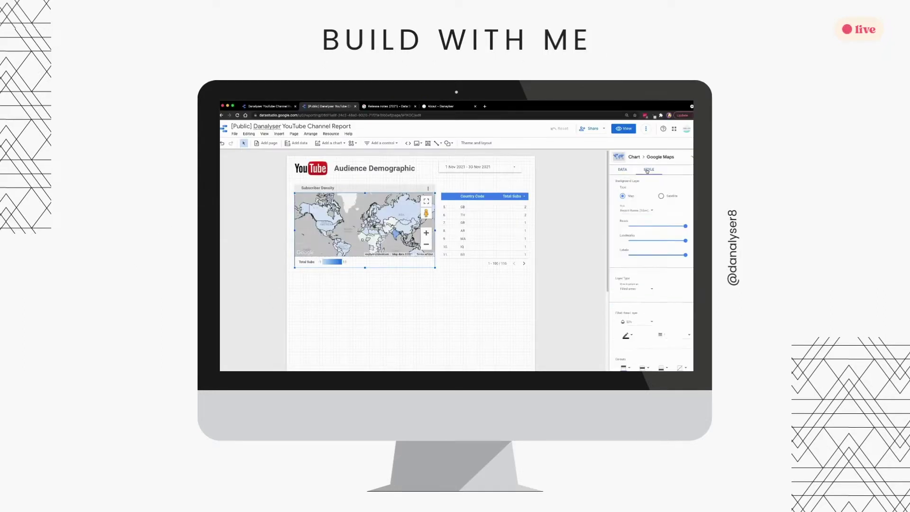
scroll(656, 230, down, 3)
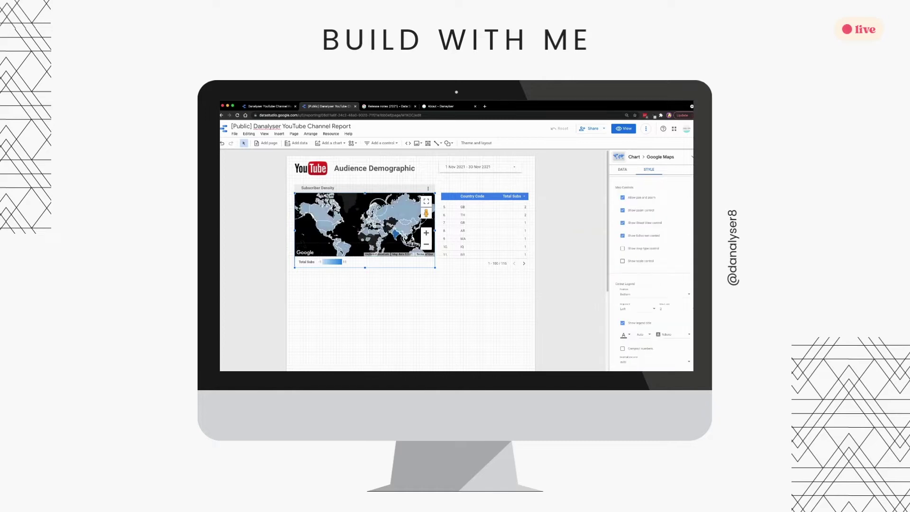
click(499, 248)
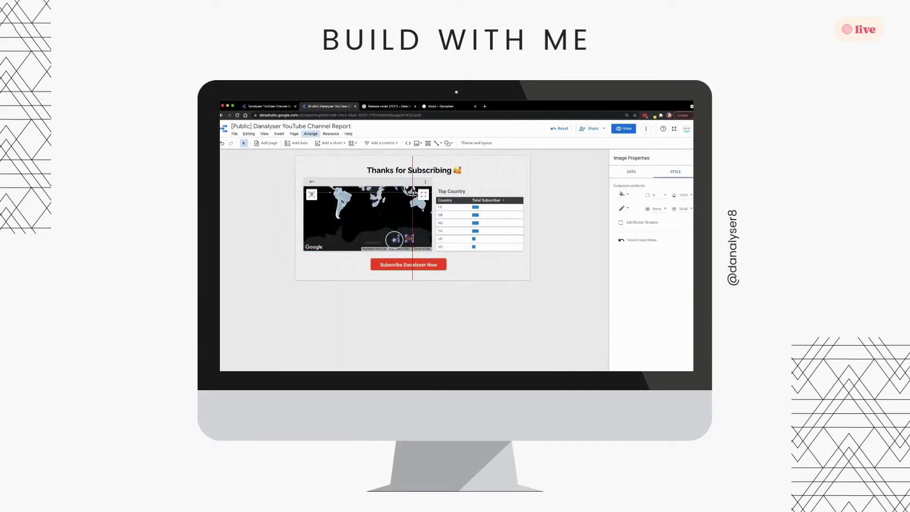
Step: Load the danalyser website in a new tab and browse its About page sections
text(danalyser)
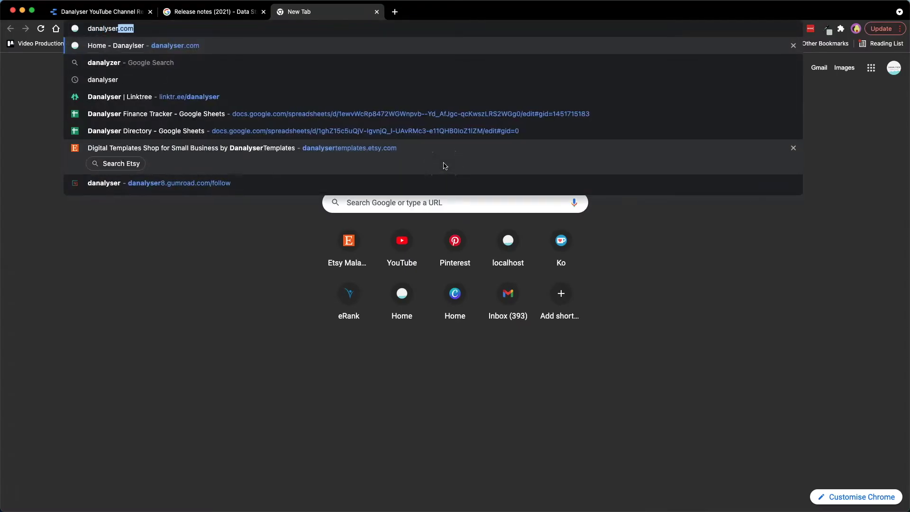
key(Return)
click(806, 64)
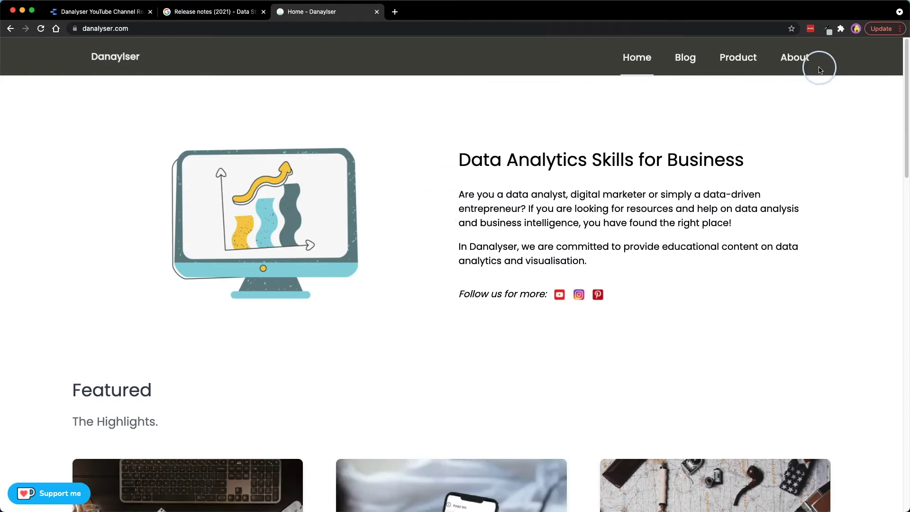
click(714, 103)
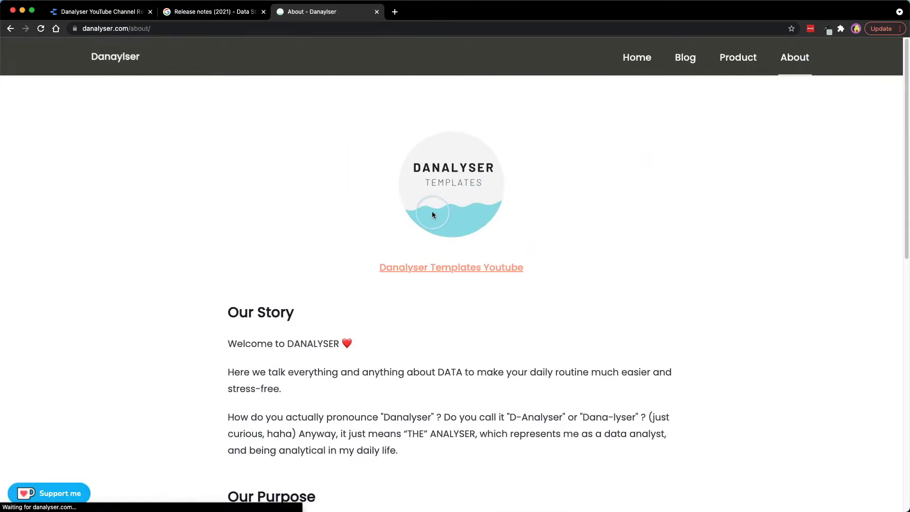
click(763, 179)
scroll(772, 177, down, 5)
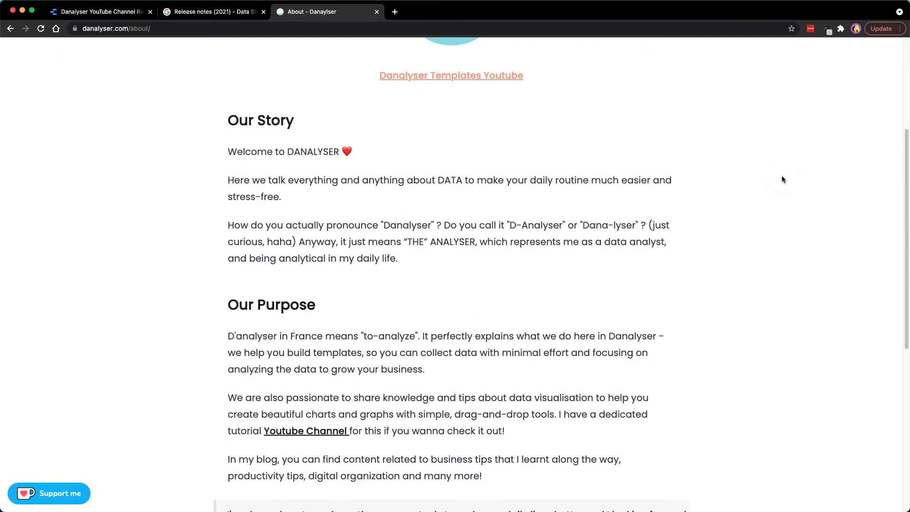
Step: Return to Danalyser's YouTube Channel Report on the Audience Demographic page
click(187, 368)
click(100, 10)
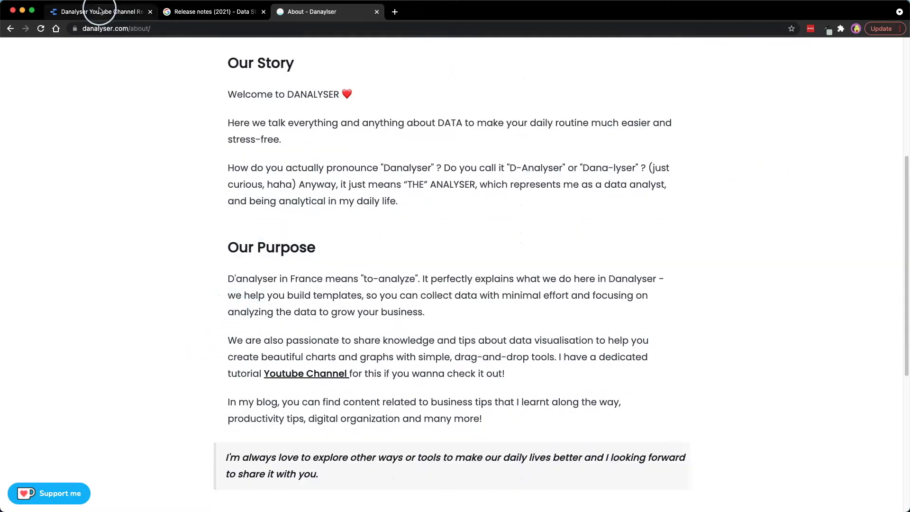
click(228, 62)
click(411, 197)
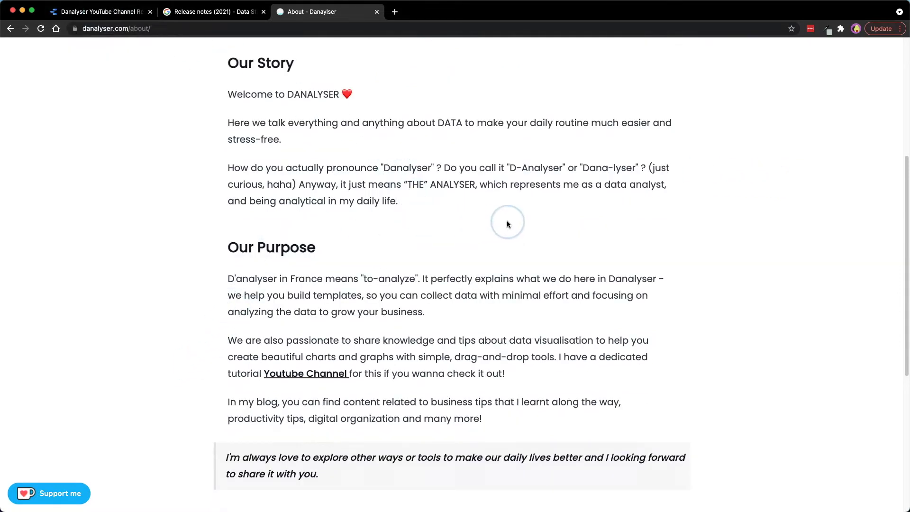
click(286, 310)
Step: Inspect the report's YouTube Analytics connection, configured by Channel, then return to Audience Demographic
click(118, 13)
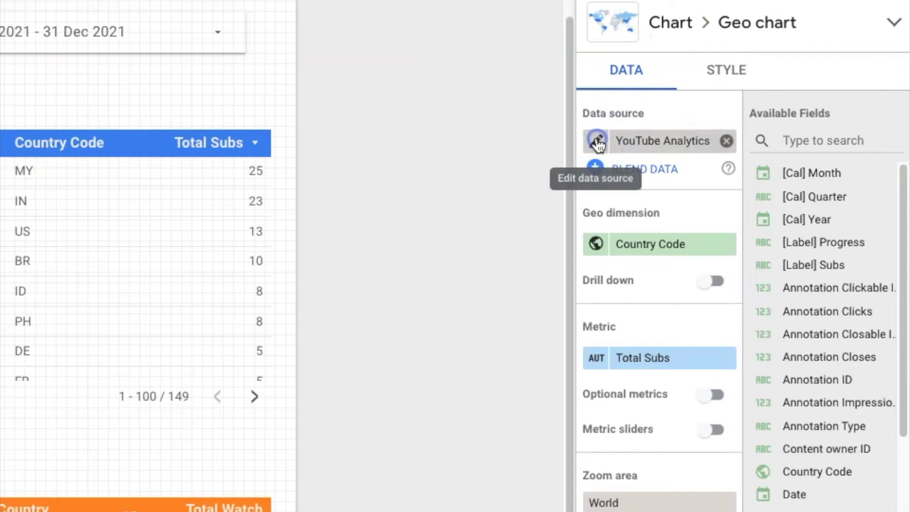
click(754, 161)
click(59, 77)
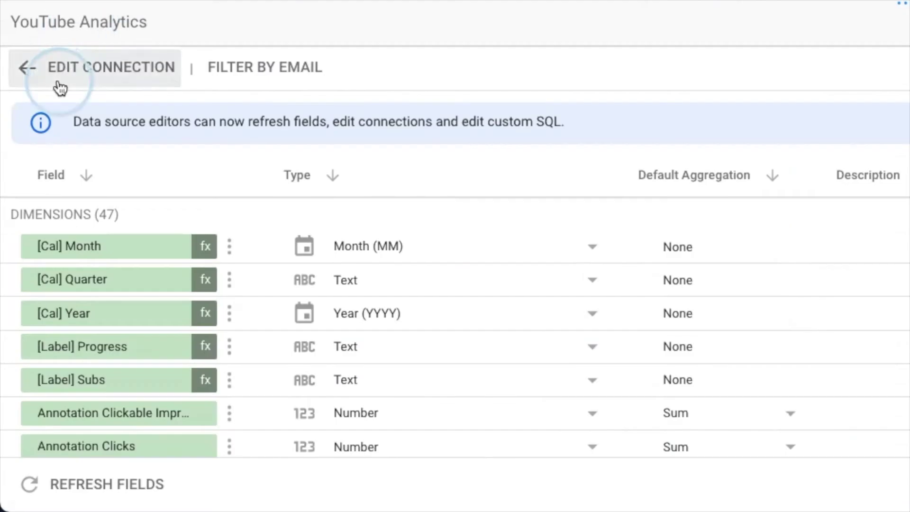
click(319, 317)
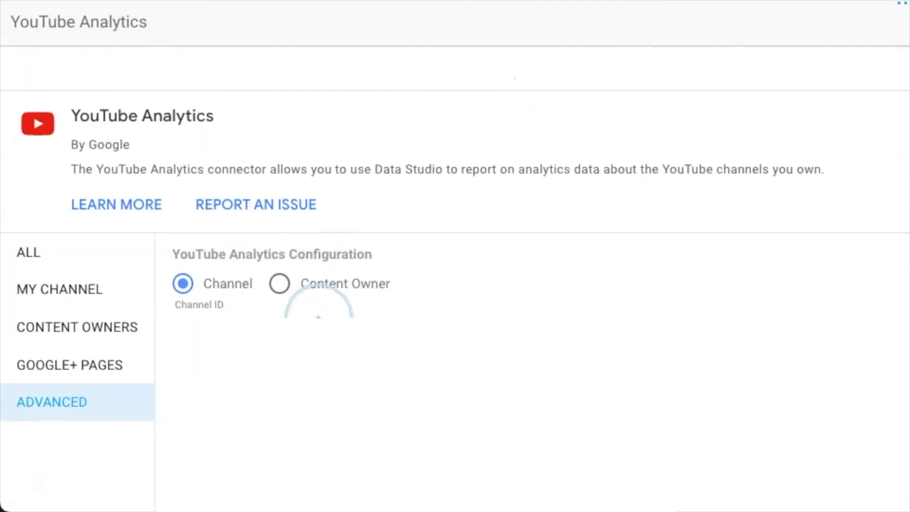
click(831, 212)
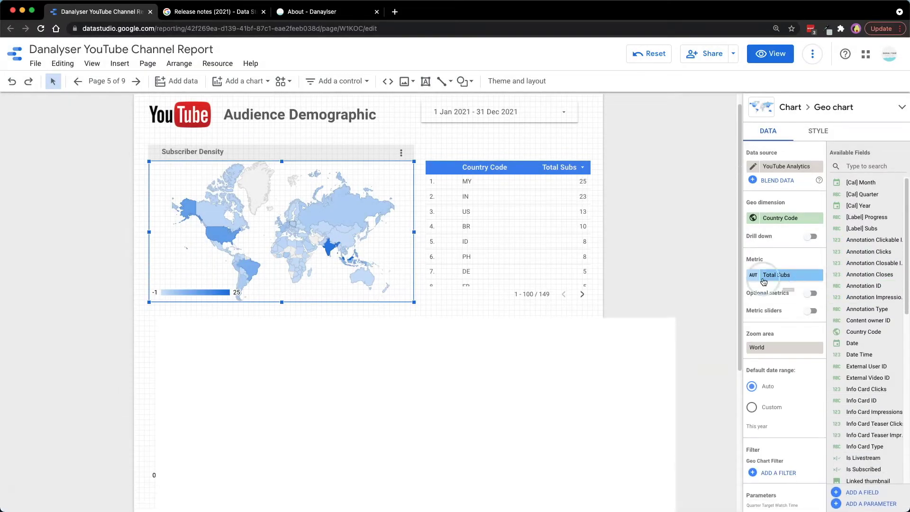
click(523, 328)
click(222, 356)
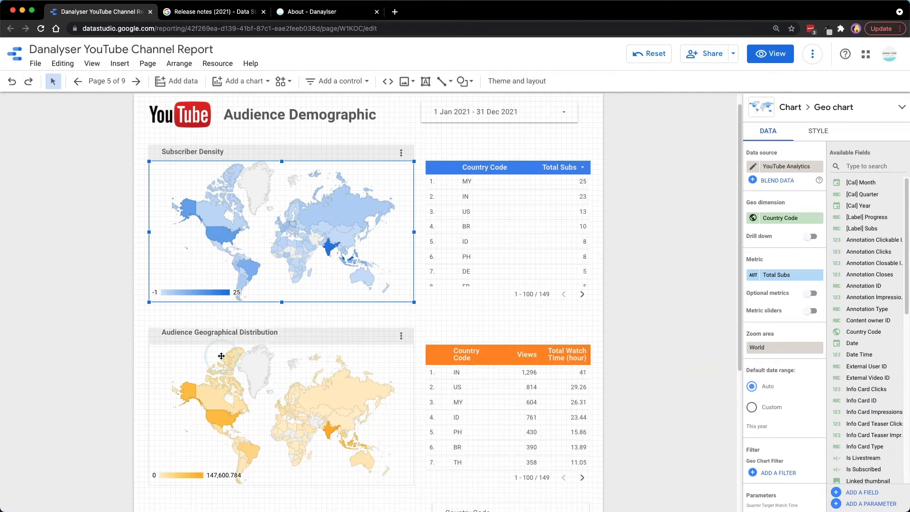
click(275, 281)
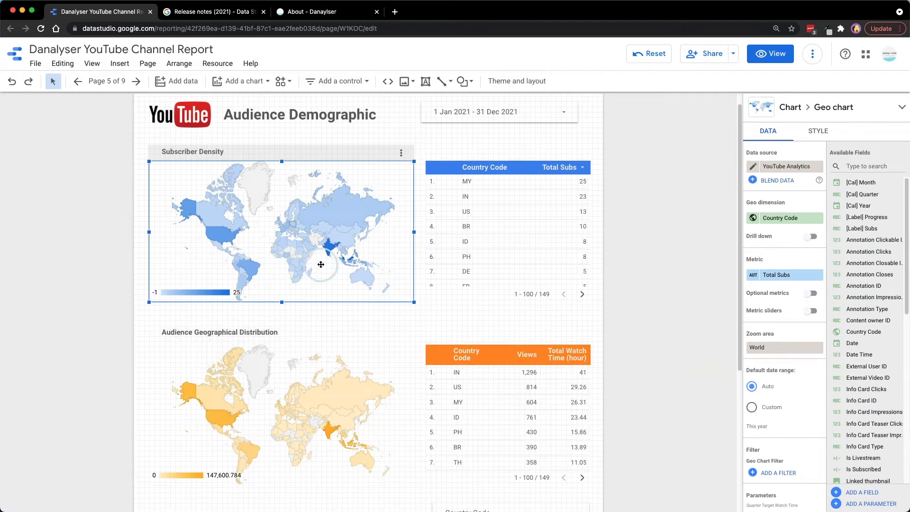
click(537, 237)
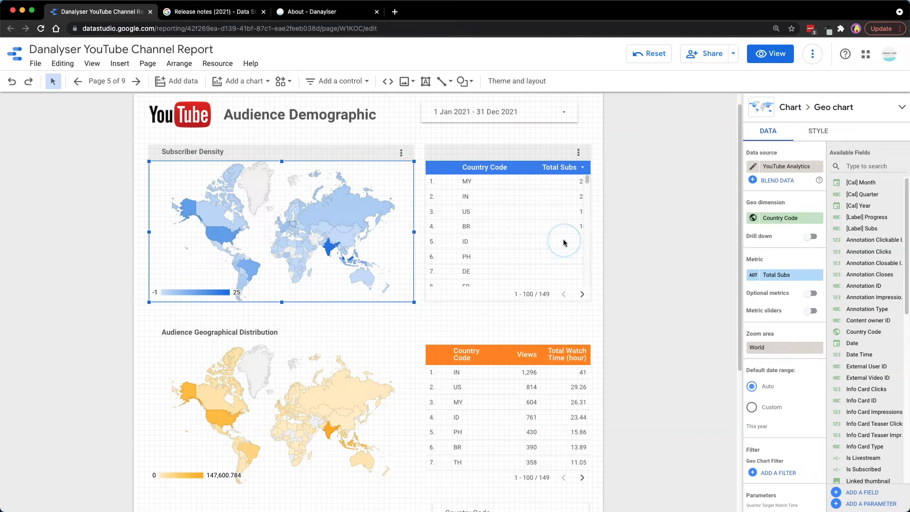
click(490, 229)
click(345, 96)
click(46, 114)
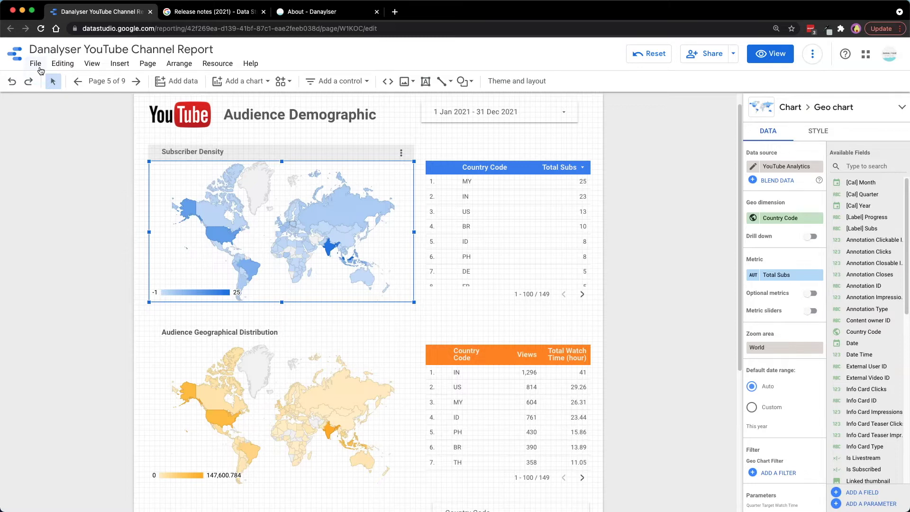
Step: Start copying the report, keeping YouTube Analytics as the new data source
click(36, 64)
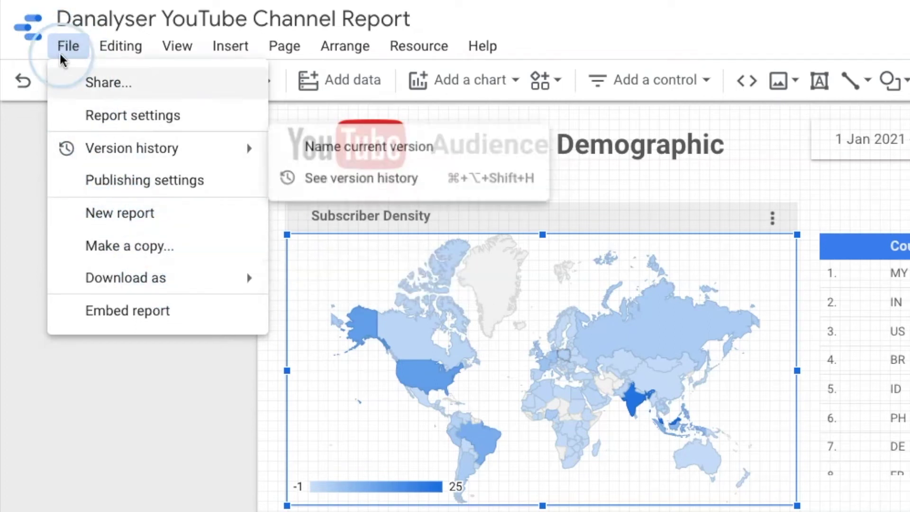
click(127, 247)
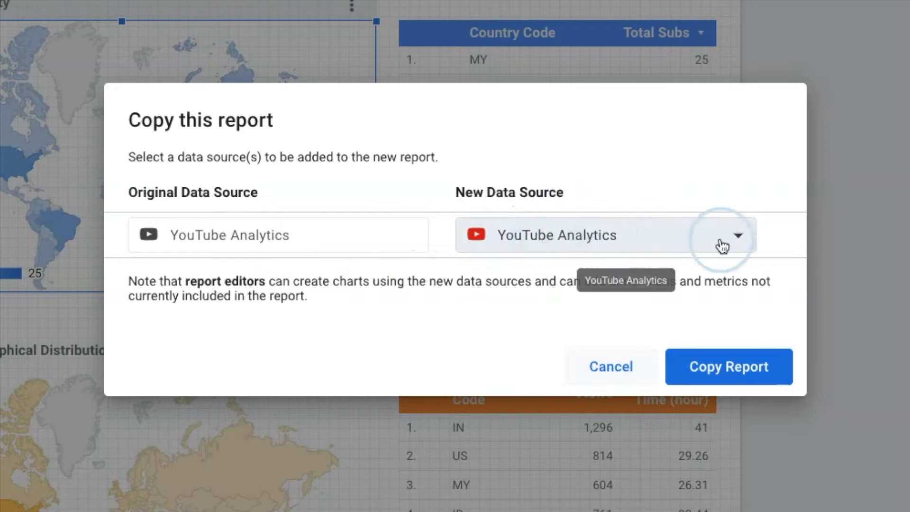
click(462, 239)
click(660, 182)
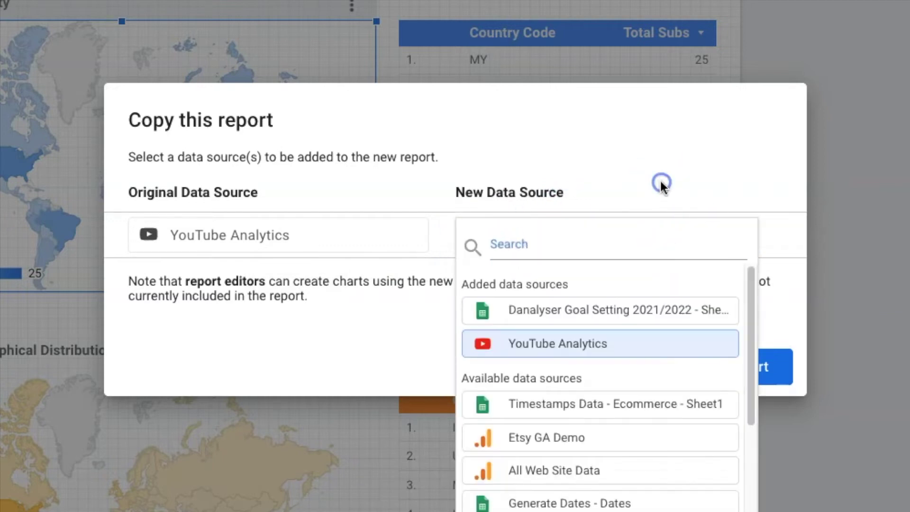
click(674, 358)
click(603, 331)
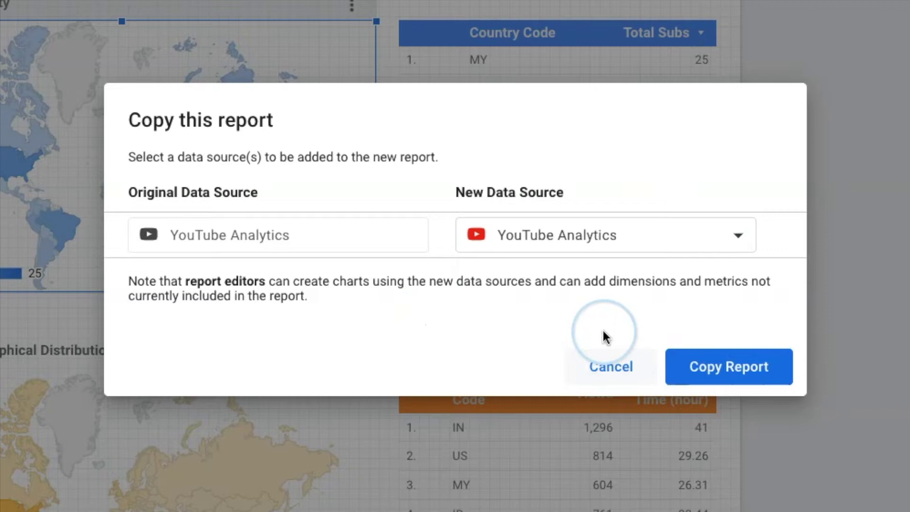
Step: Create the report copy and delete its Read Me page
click(713, 374)
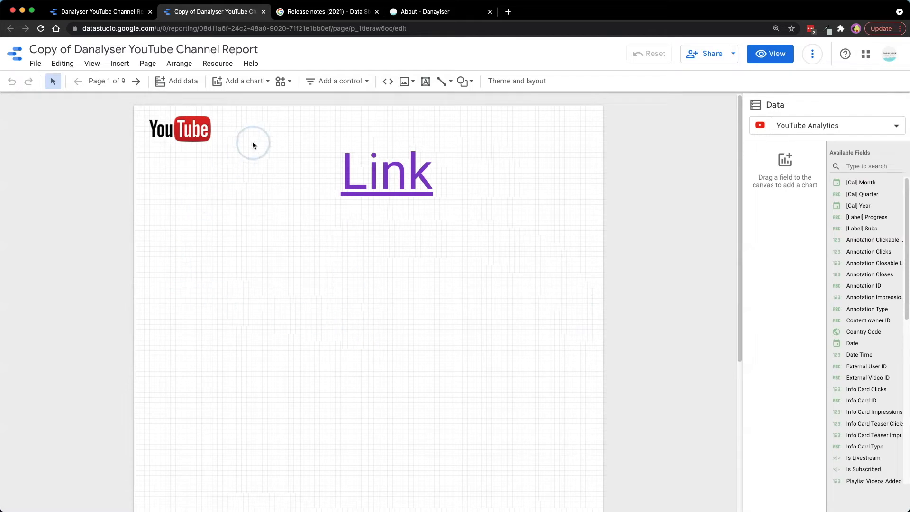
click(114, 84)
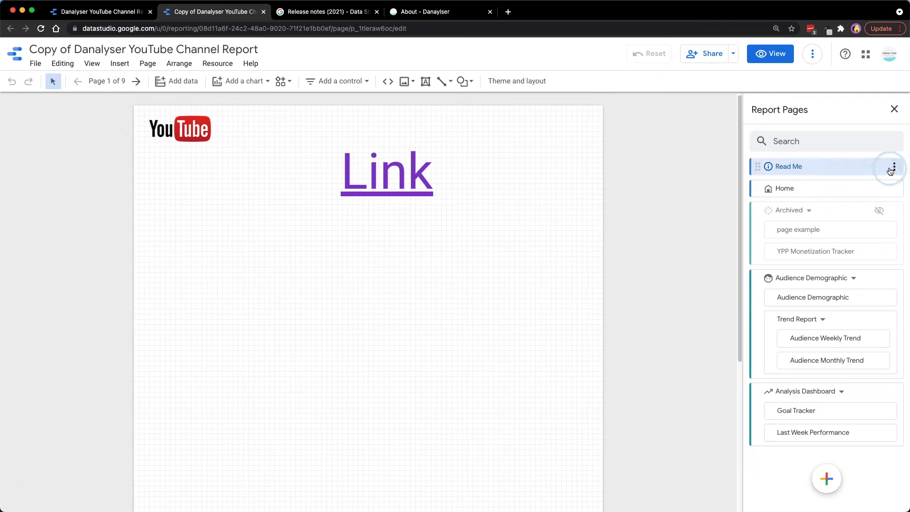
click(892, 168)
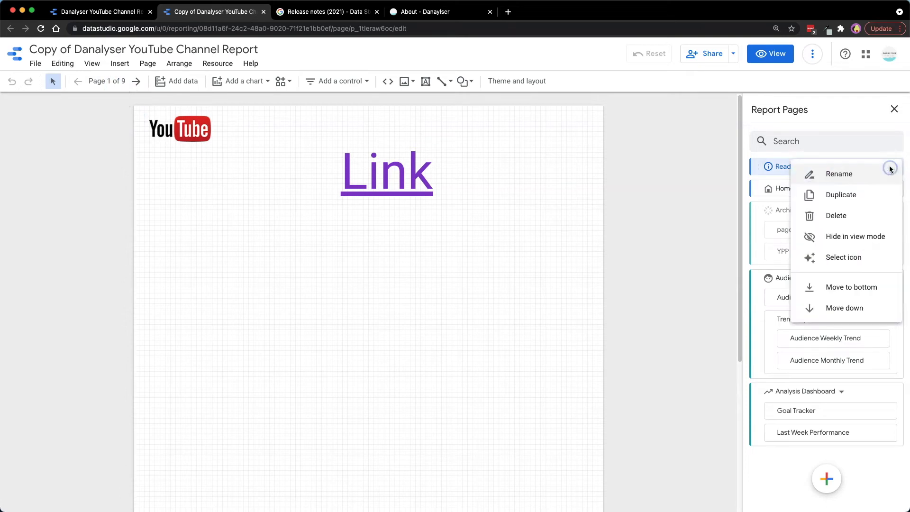
click(862, 216)
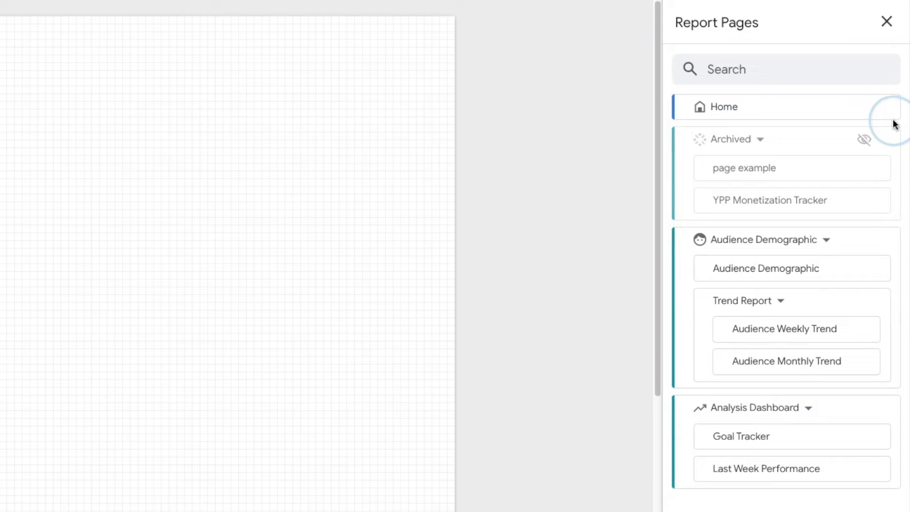
Step: Check the Home page and Archived section options, making Archived visible in view mode
click(887, 107)
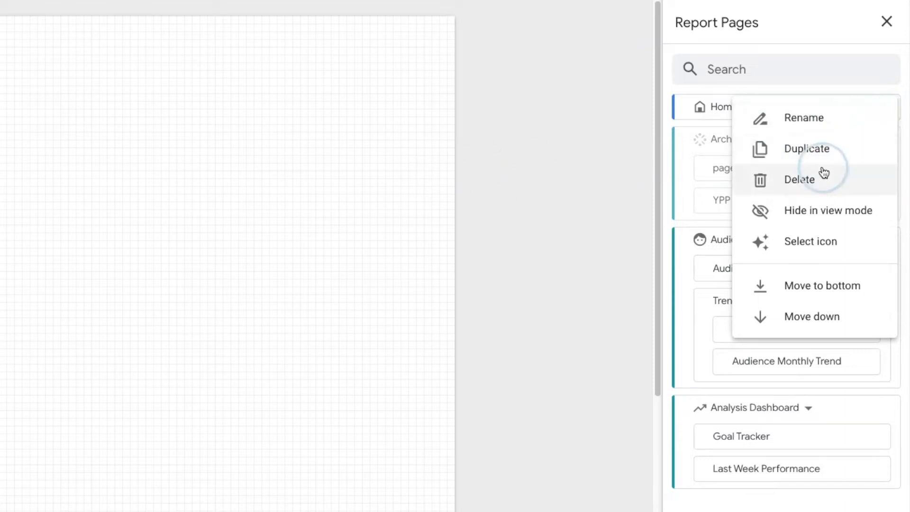
click(598, 170)
scroll(853, 152, down, 1)
click(885, 106)
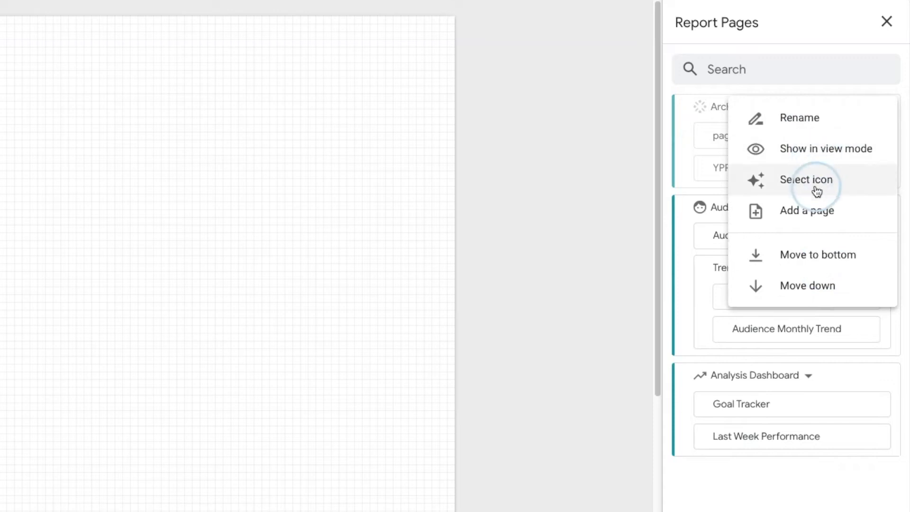
click(687, 128)
click(885, 106)
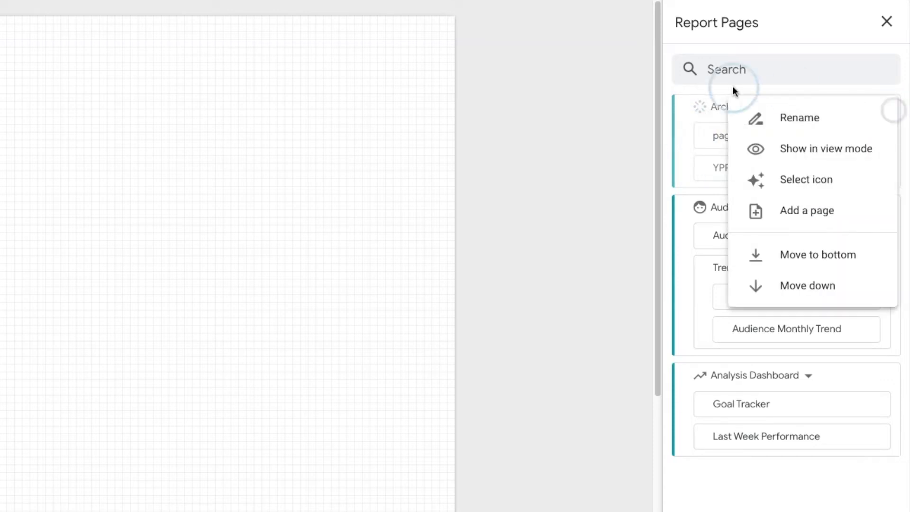
click(748, 106)
click(884, 106)
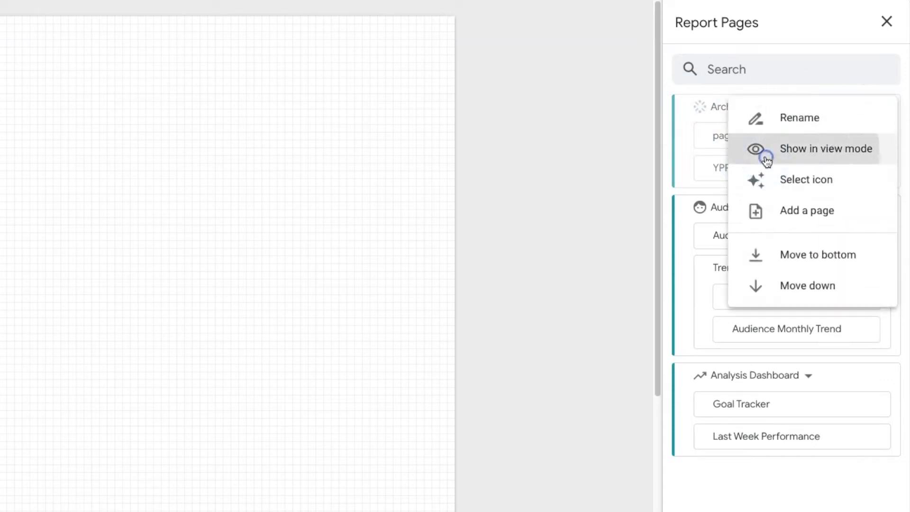
click(764, 153)
click(887, 107)
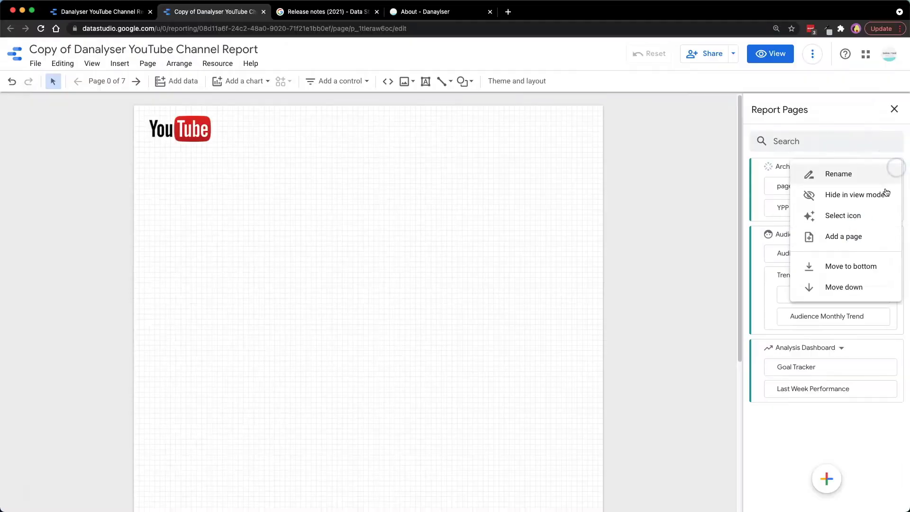
click(751, 190)
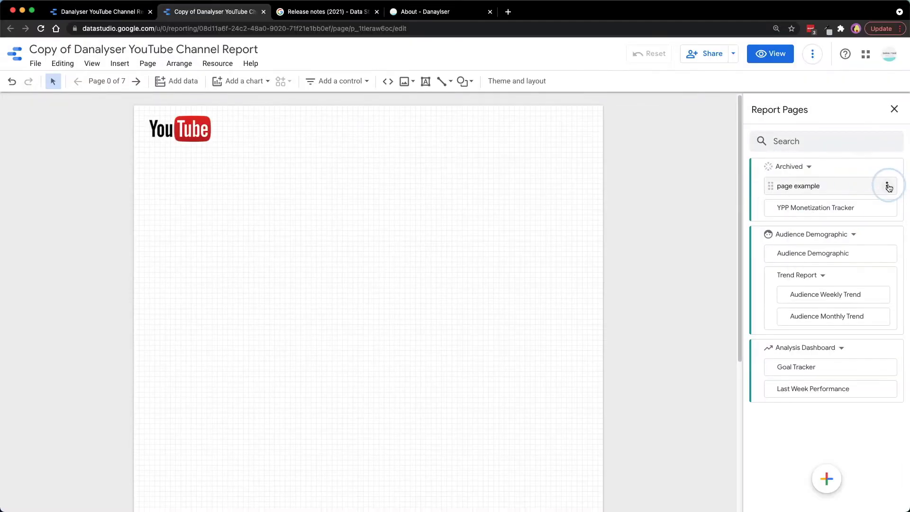
Step: Delete the page example and YPP Monetization Tracker pages and the empty Archived section
click(888, 185)
click(843, 239)
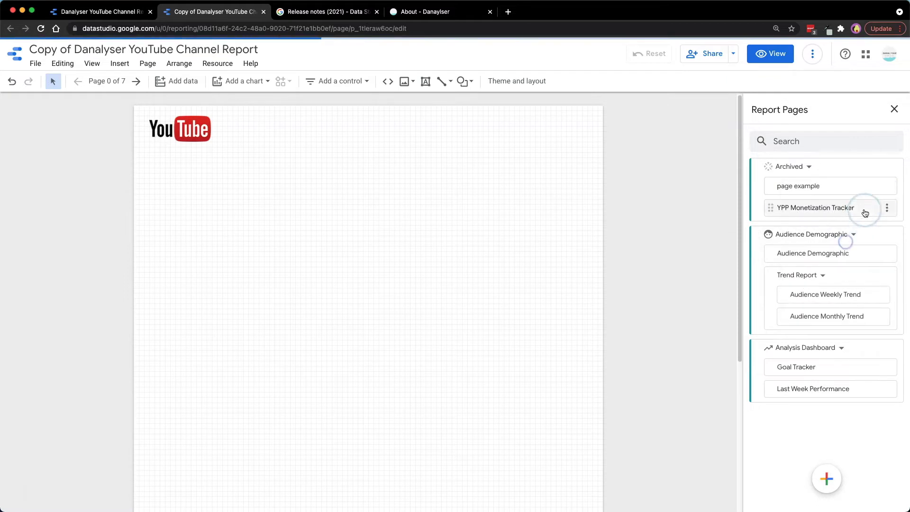
click(887, 185)
click(848, 234)
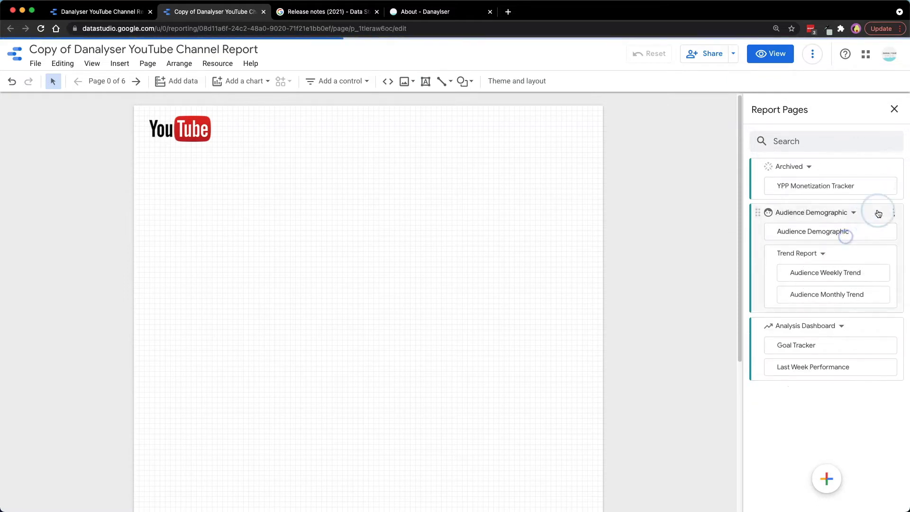
click(893, 170)
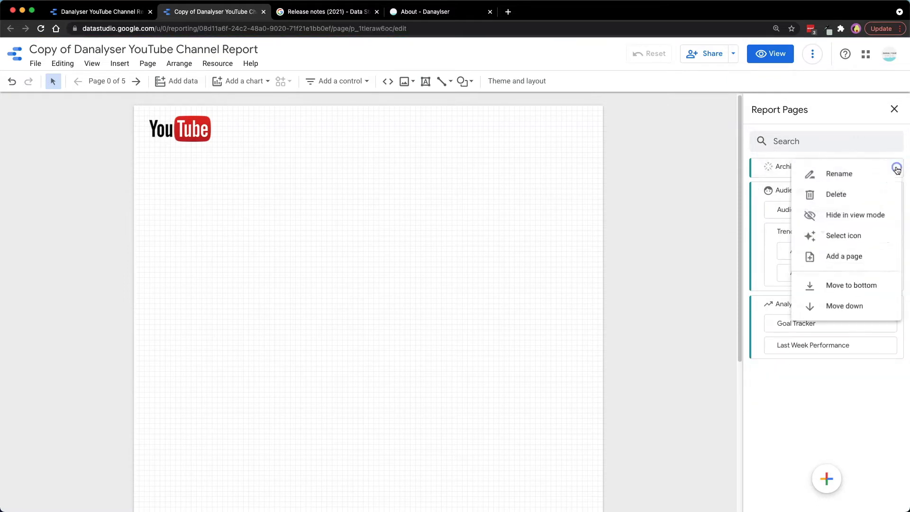
click(838, 193)
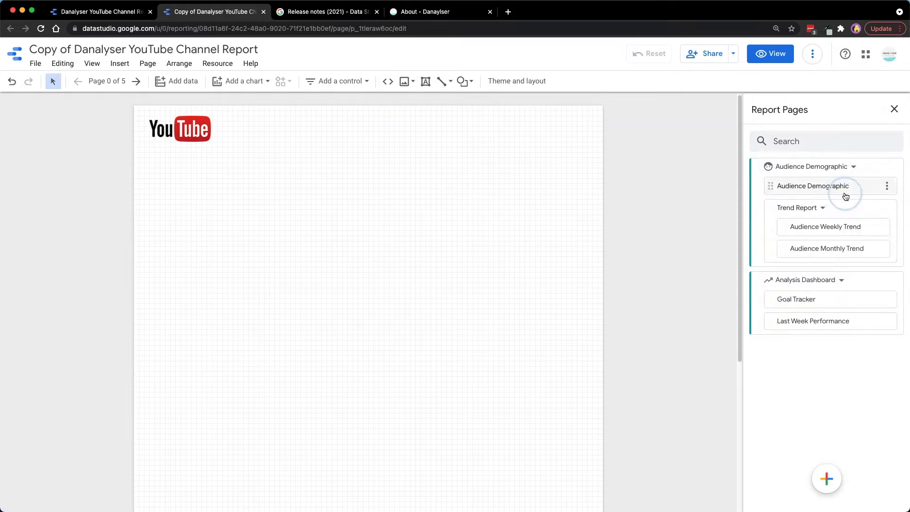
Step: Delete the Audience Weekly Trend and Audience Monthly Trend pages and the Trend Report section
click(821, 190)
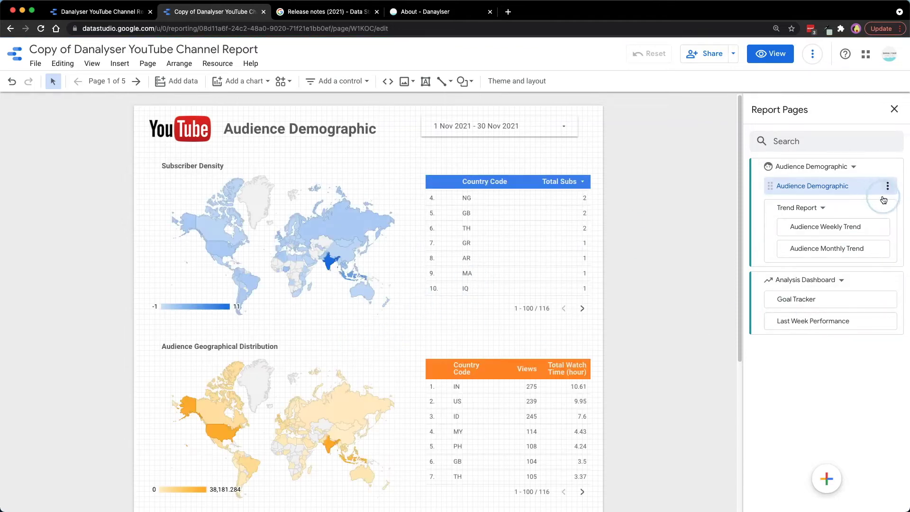
click(884, 212)
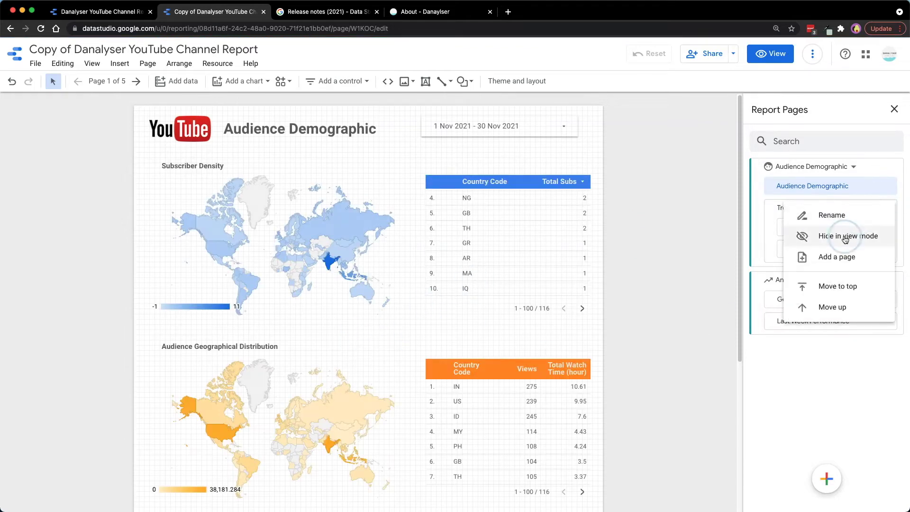
click(774, 209)
click(880, 228)
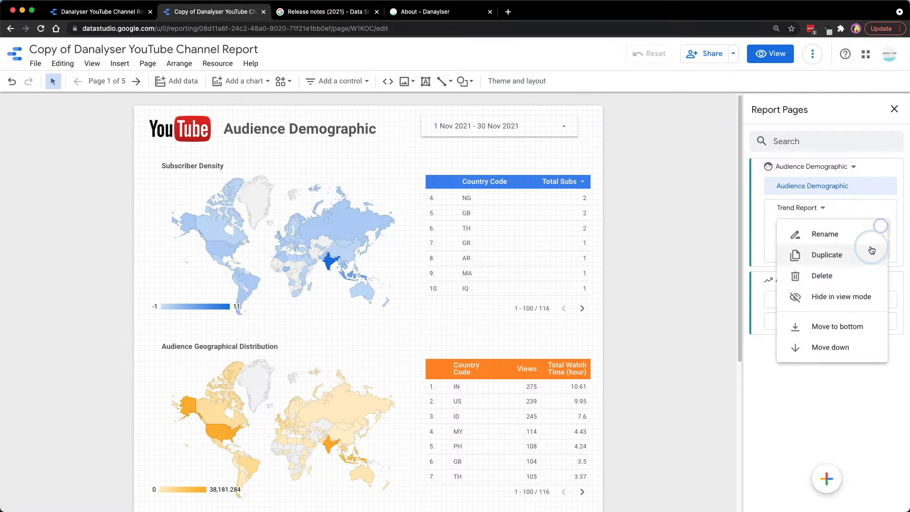
click(818, 273)
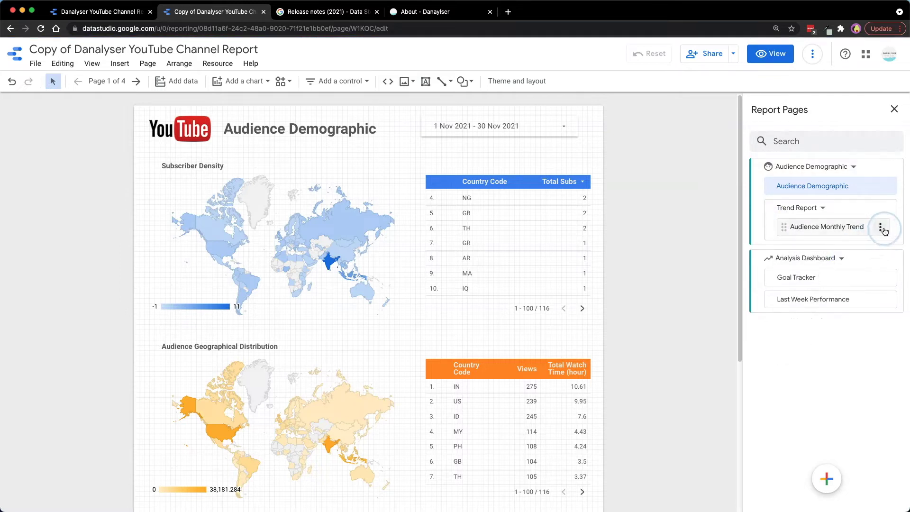
click(881, 227)
click(857, 269)
click(886, 212)
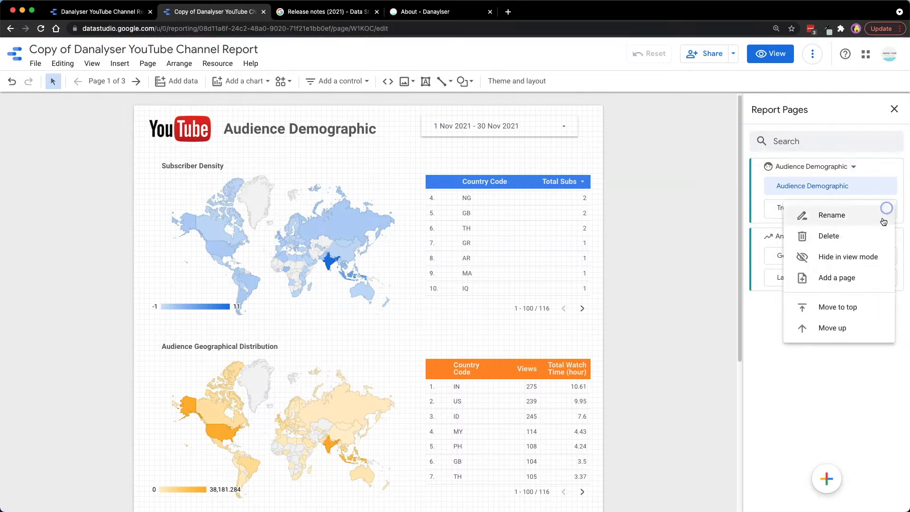
click(851, 242)
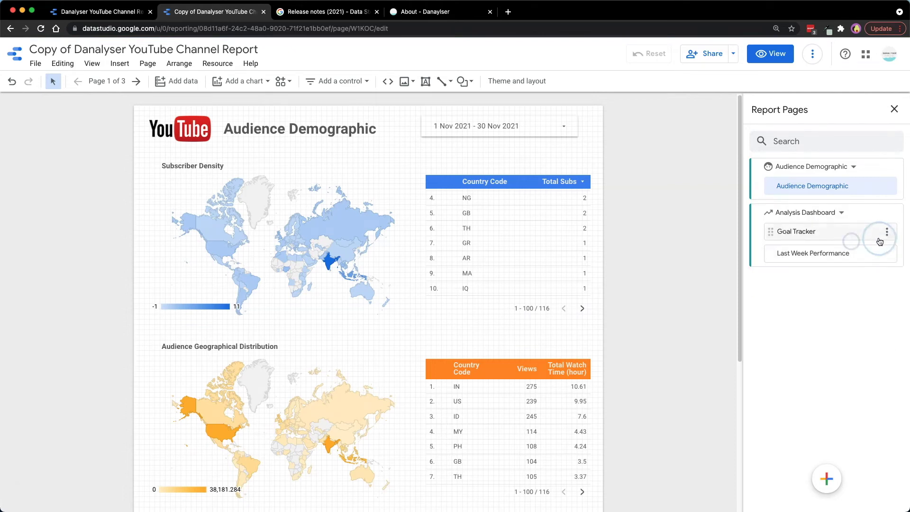
Step: Delete the Goal Tracker and Last Week Performance pages and the Analysis Dashboard section
click(886, 232)
click(795, 280)
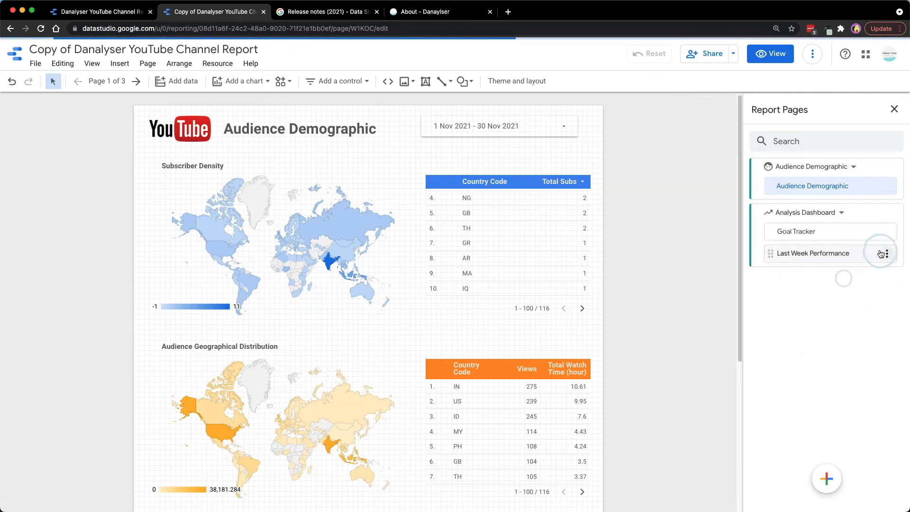
click(886, 232)
click(848, 279)
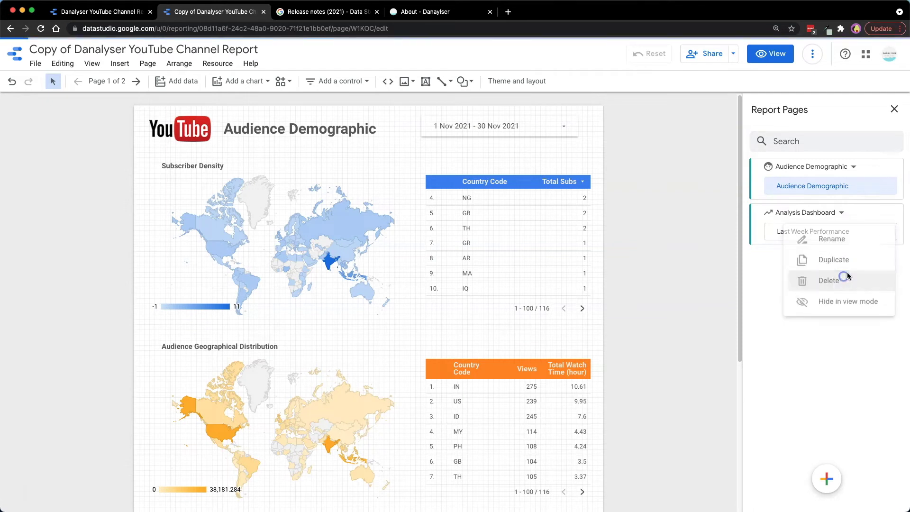
click(894, 212)
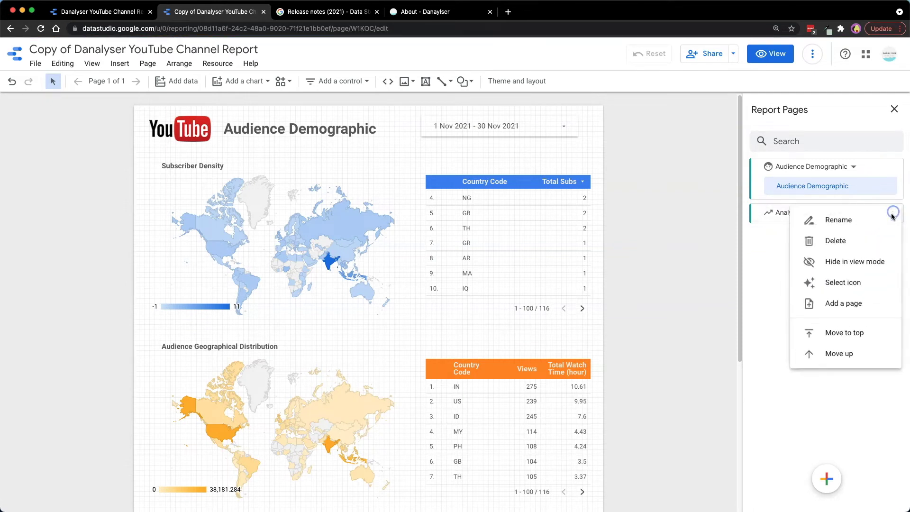
click(854, 250)
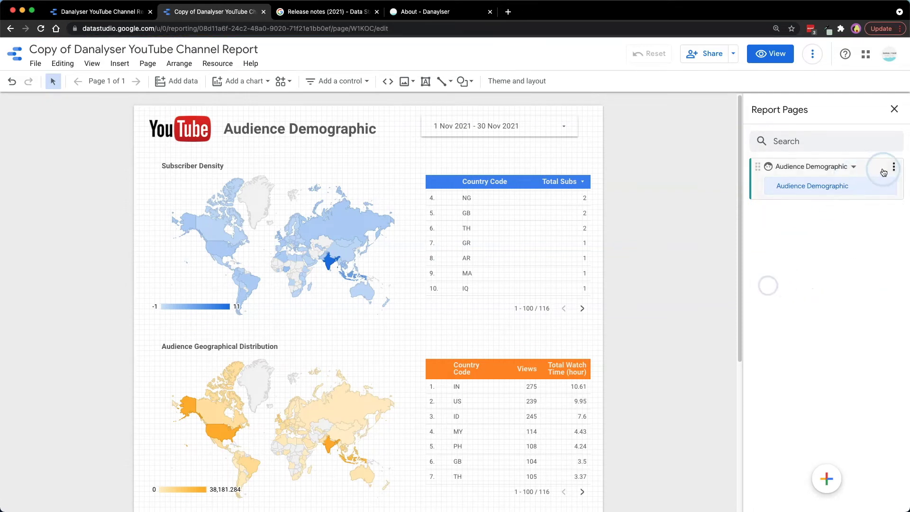
Step: Move the Audience Demographic page out of its section and delete that section grouping
drag(778, 189, 762, 226)
click(894, 167)
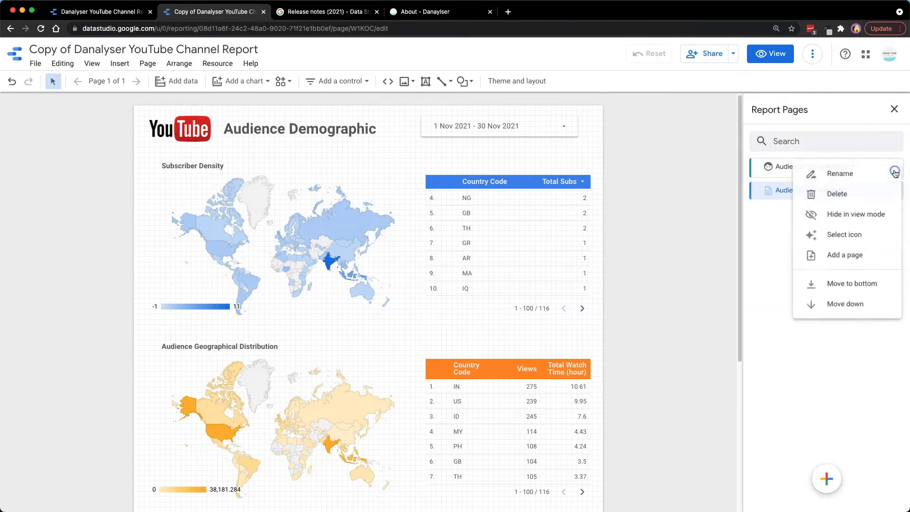
click(874, 196)
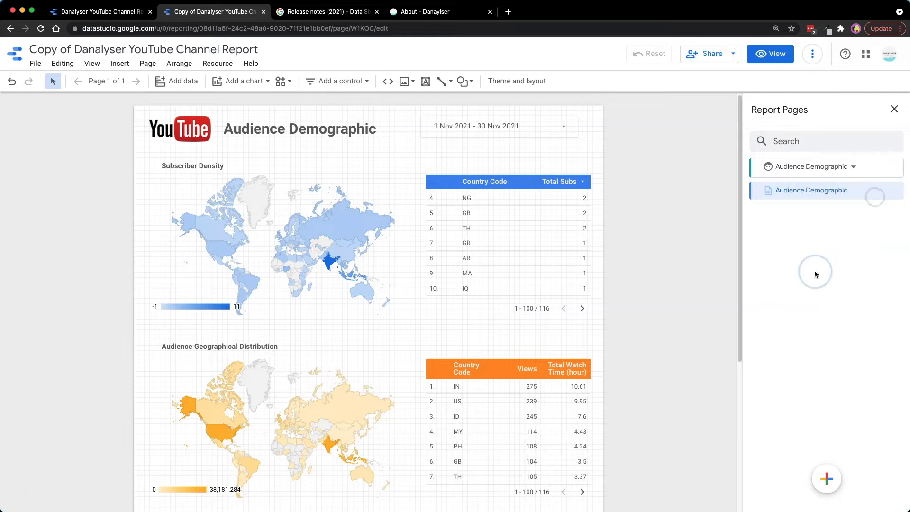
click(889, 169)
click(859, 201)
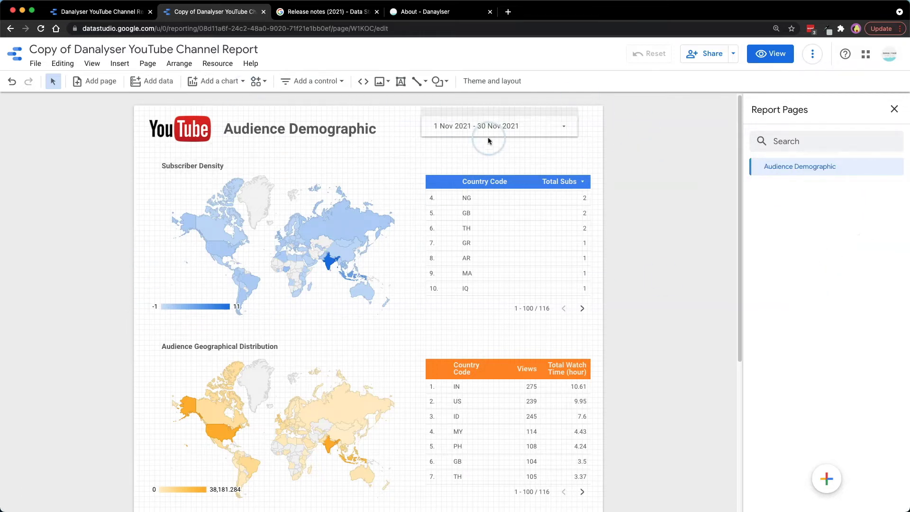
Step: Rename the report to '[Public] Danalyser YouTube Channel Report' and show the data fields
click(83, 59)
click(74, 45)
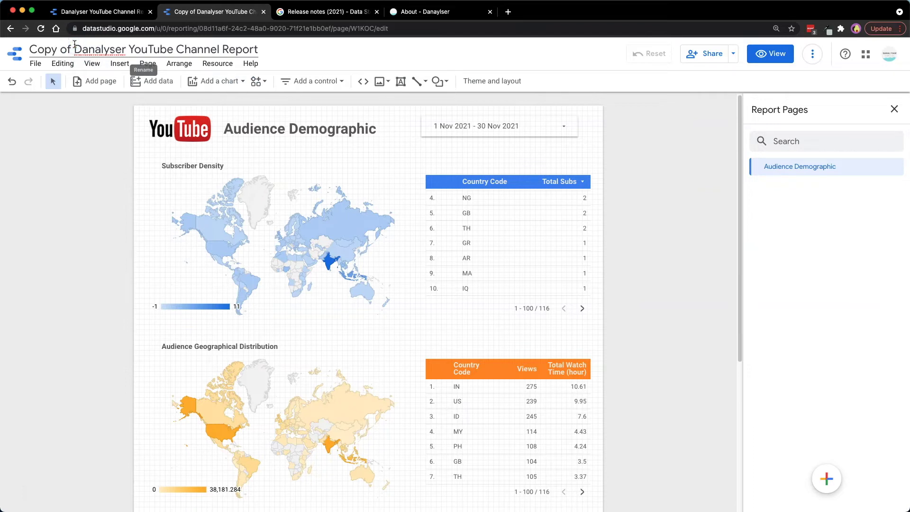
key(shift+super+Left)
text([Public)
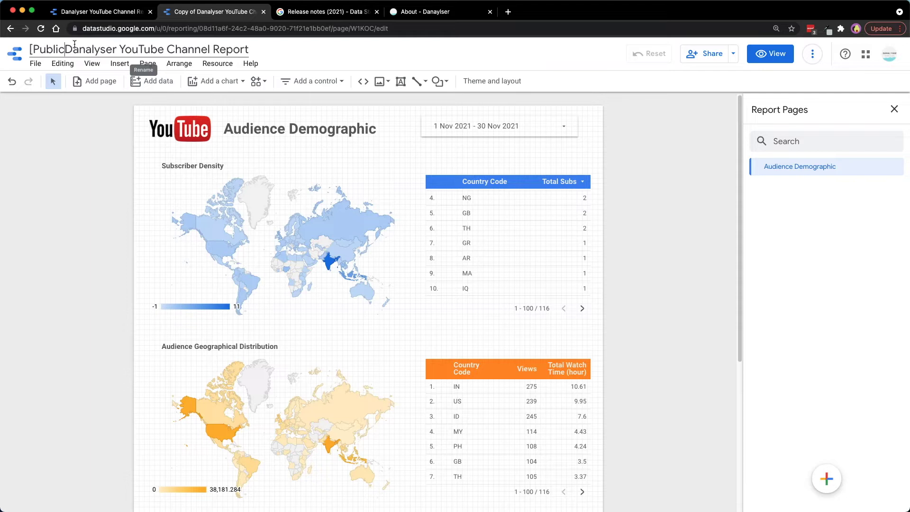
text(])
click(428, 124)
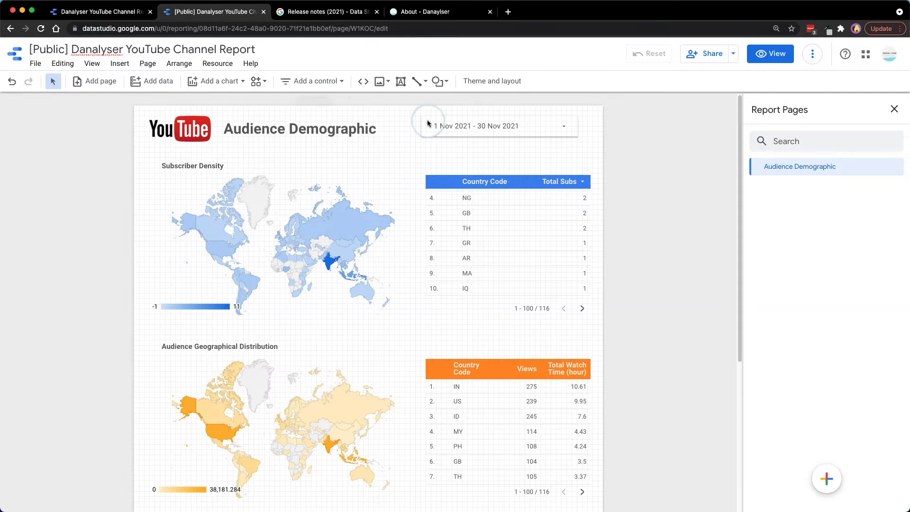
click(595, 175)
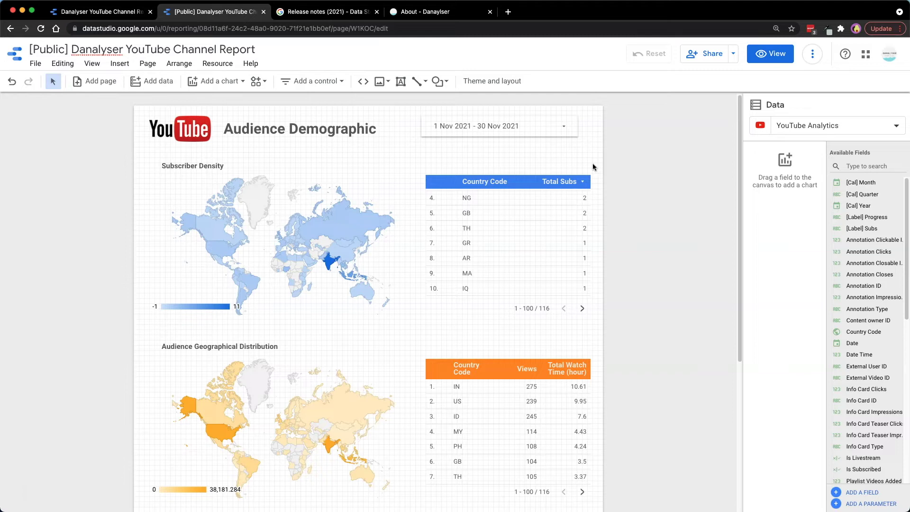
Step: Delete the lower geographical distribution map, table and Country Code control, keeping Subscriber Density
click(485, 210)
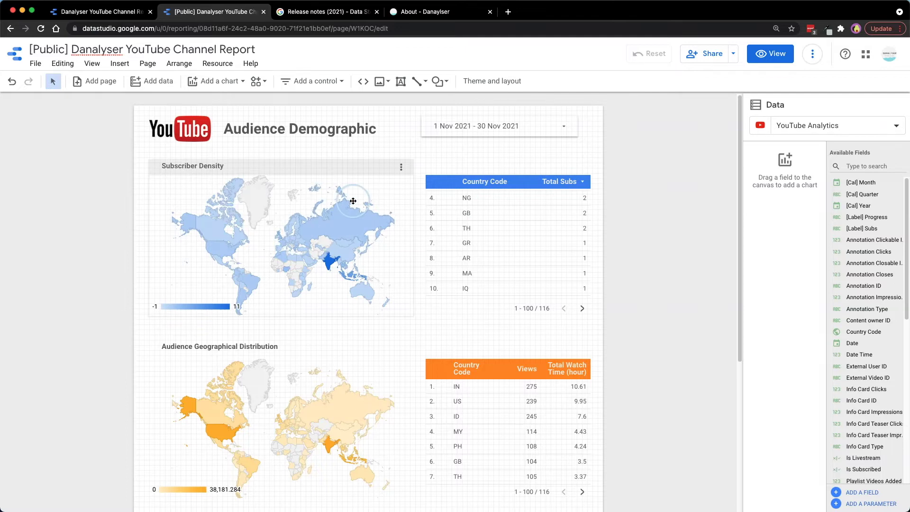
click(365, 238)
click(249, 128)
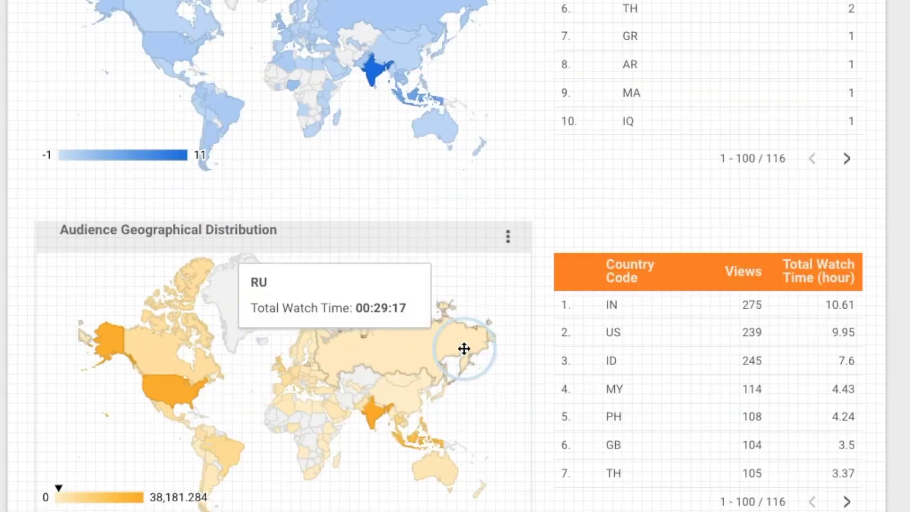
scroll(464, 349, up, 3)
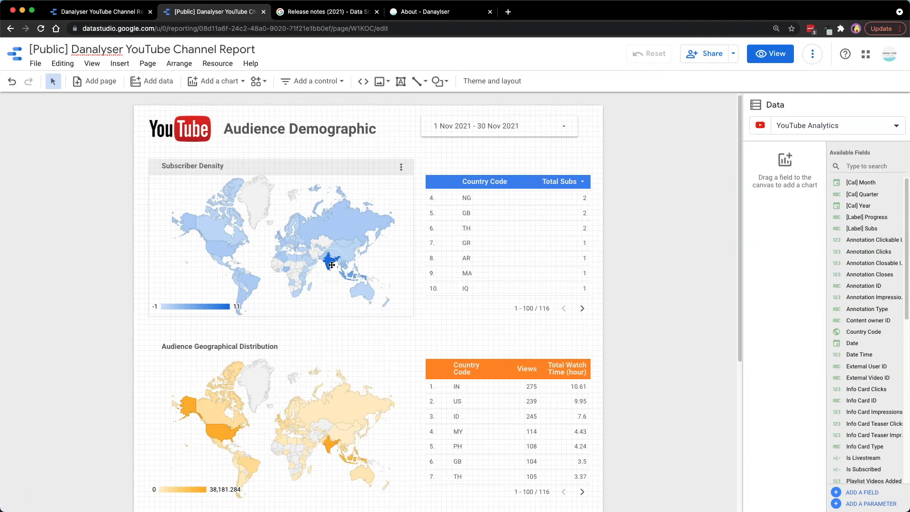
scroll(524, 303, down, 1)
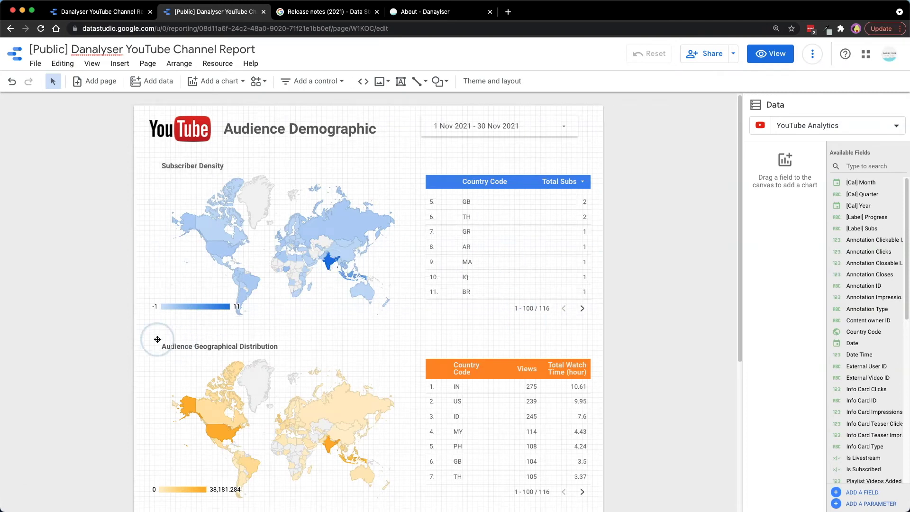
drag(281, 401, 575, 401)
scroll(551, 415, down, 3)
key(Delete)
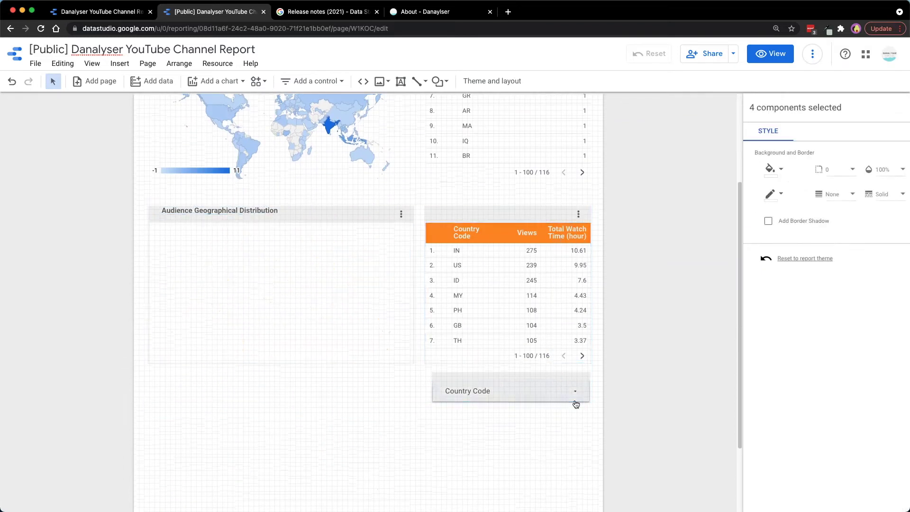
scroll(577, 387, up, 3)
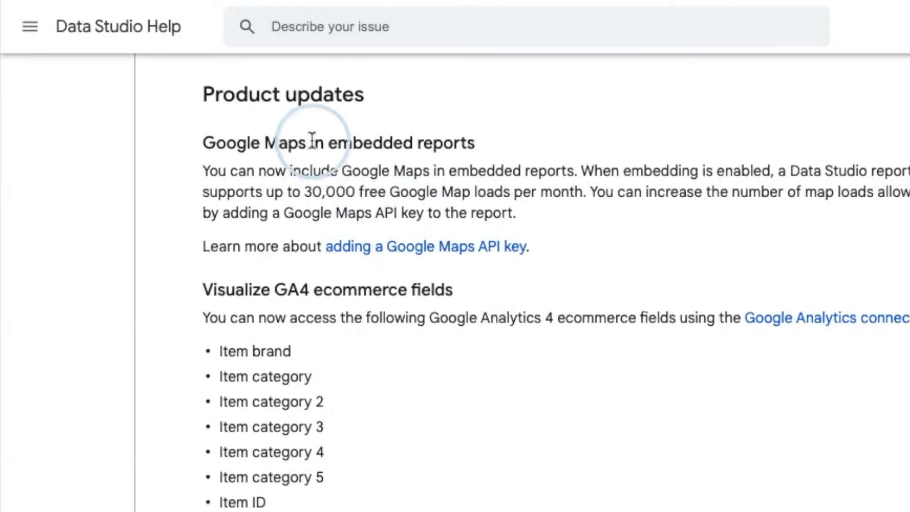
Step: Read the 'Google Maps in embedded reports' product update heading
drag(314, 144, 237, 156)
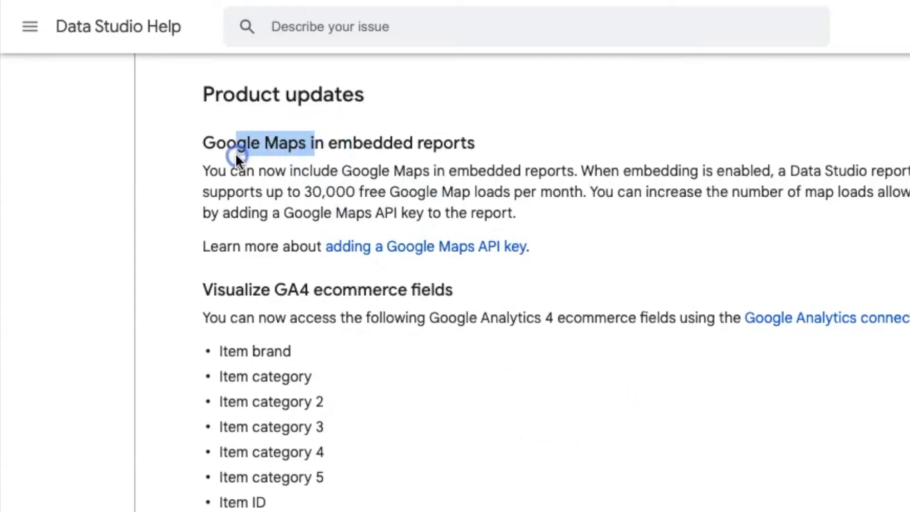
click(231, 153)
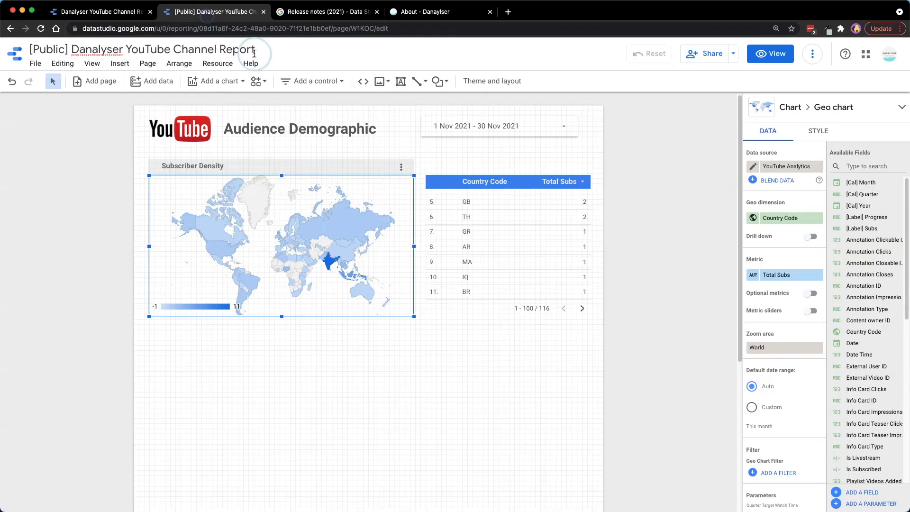
Step: Switch the Subscriber Density geo chart to a Google Maps filled map
click(315, 200)
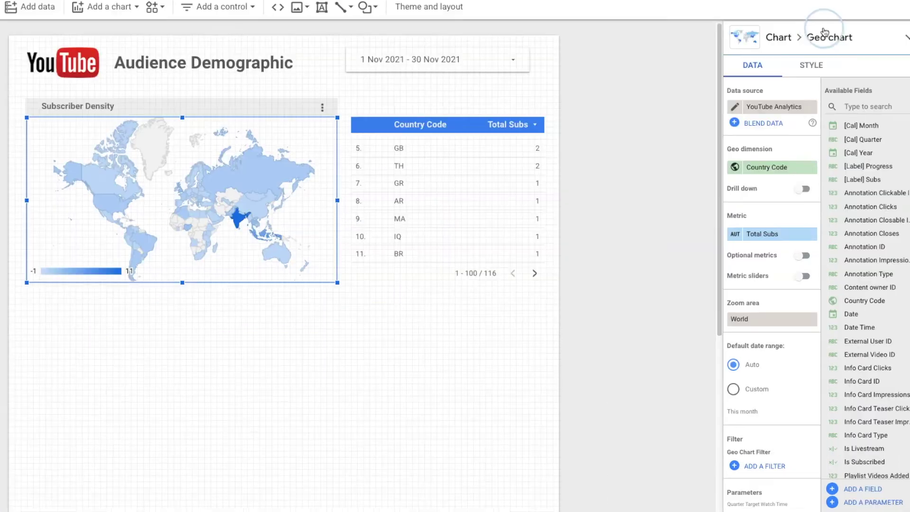
click(827, 105)
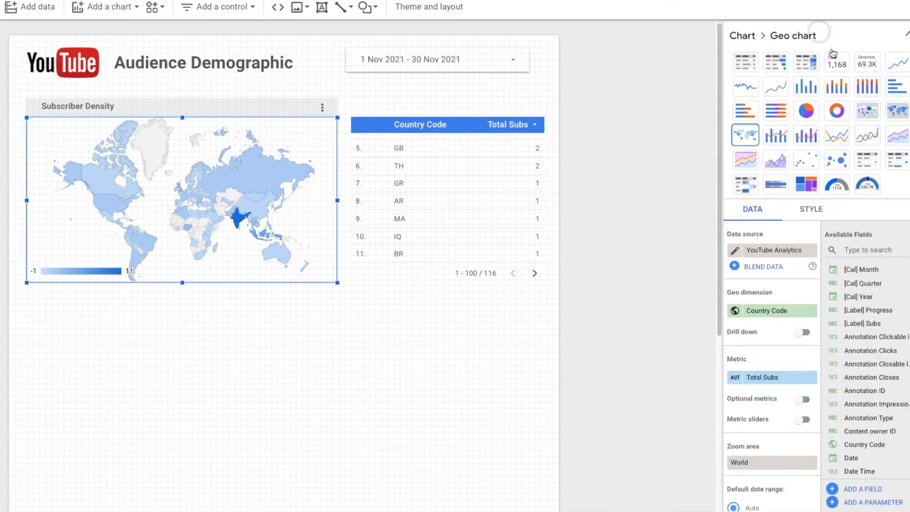
click(880, 112)
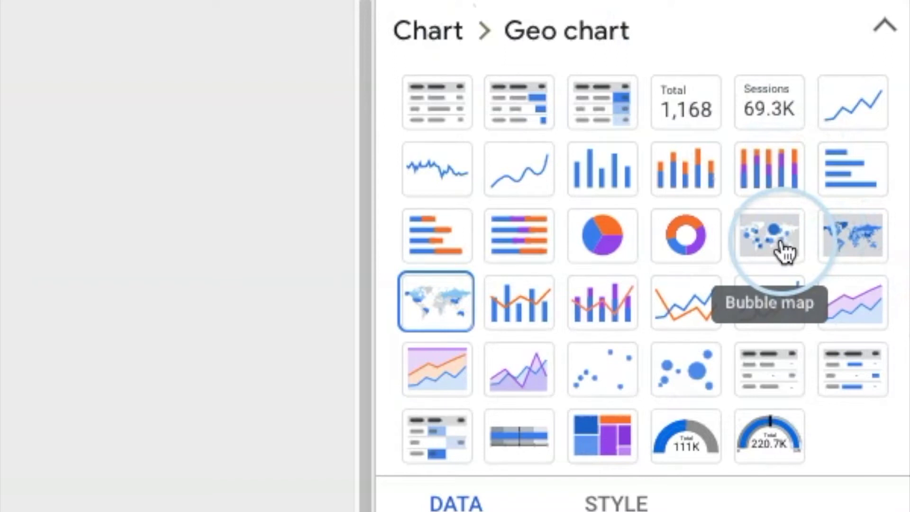
click(851, 250)
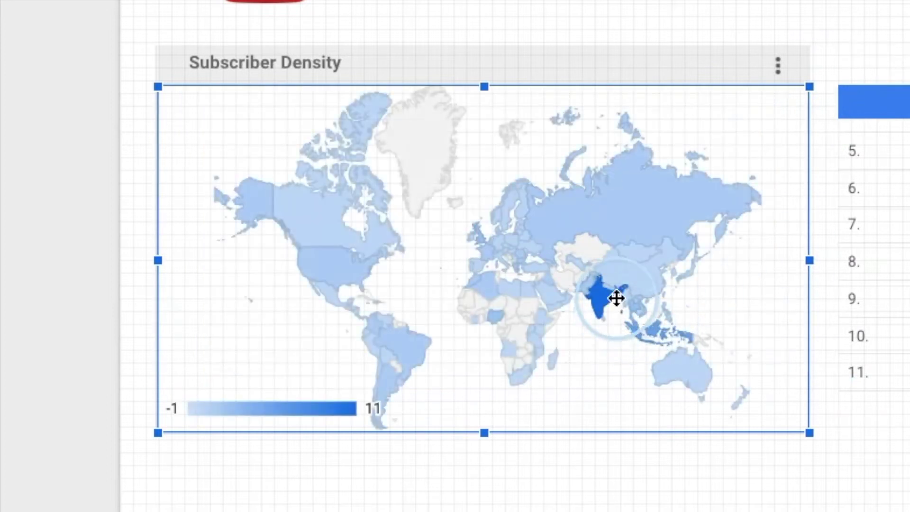
mouse_move(602, 305)
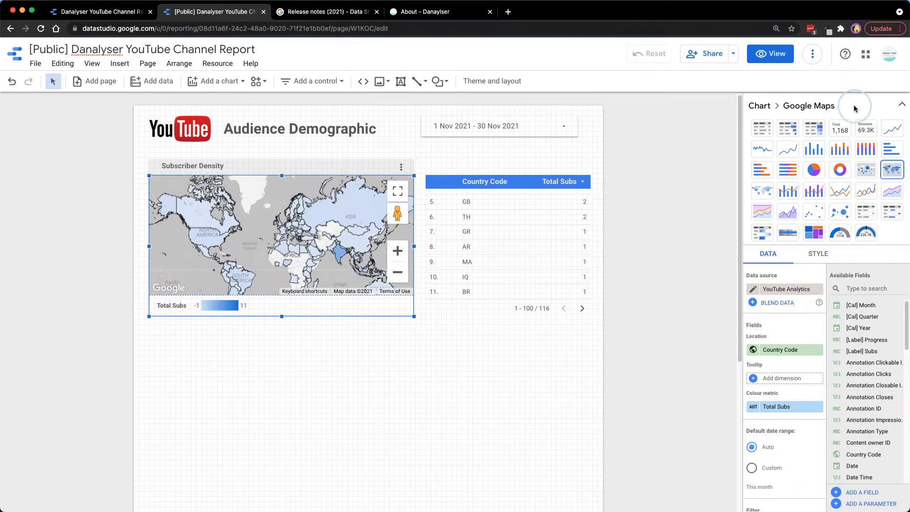
Step: Give the Subscriber Density map the Dark style with fewer roads and labels
click(902, 108)
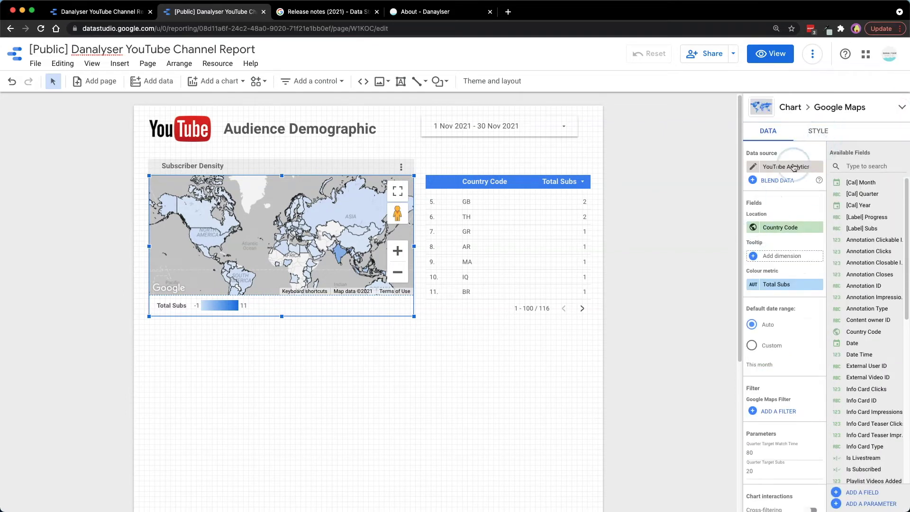
click(814, 133)
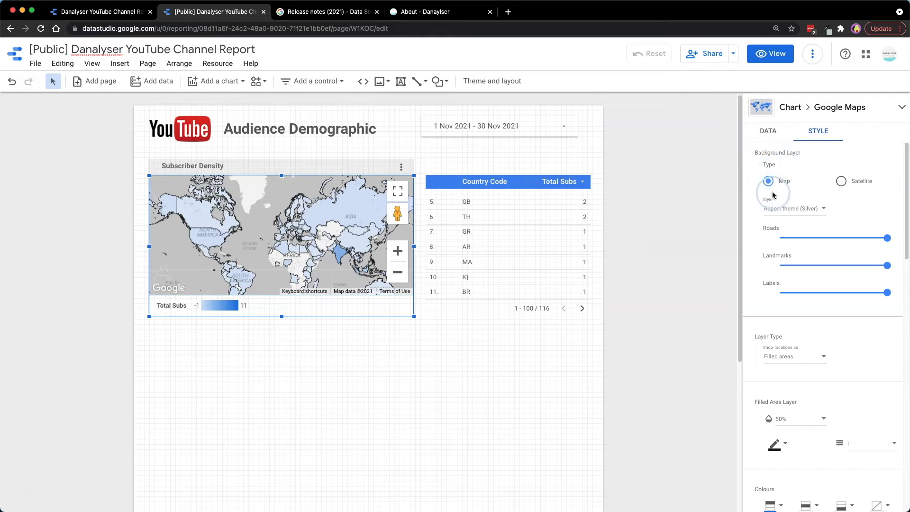
click(793, 209)
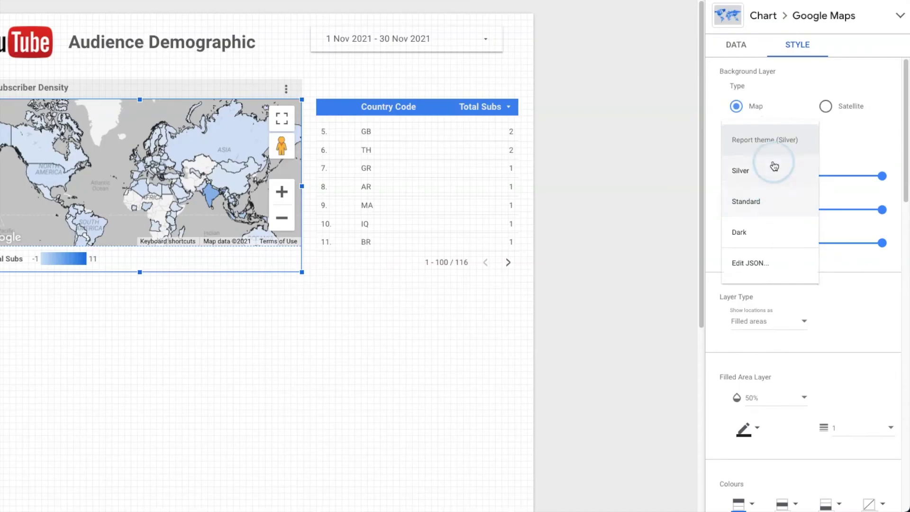
click(792, 177)
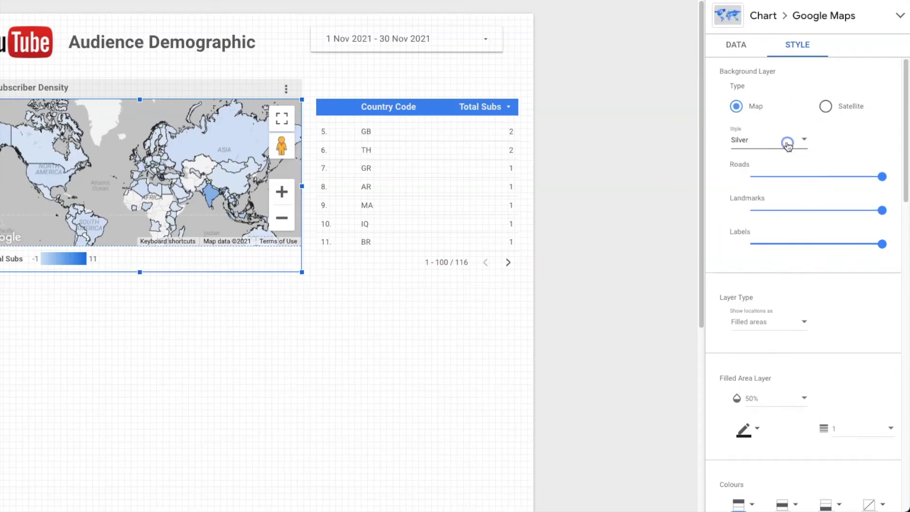
click(788, 141)
click(792, 166)
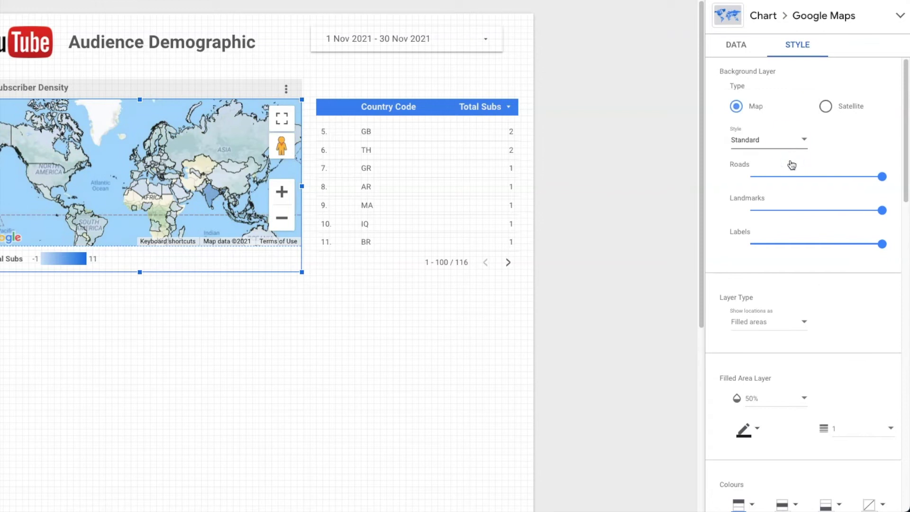
click(788, 139)
click(790, 173)
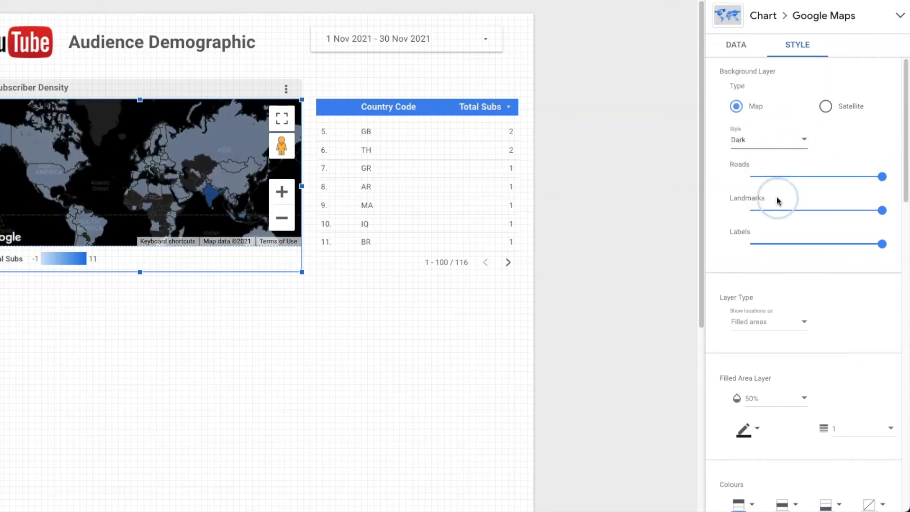
drag(881, 177, 717, 192)
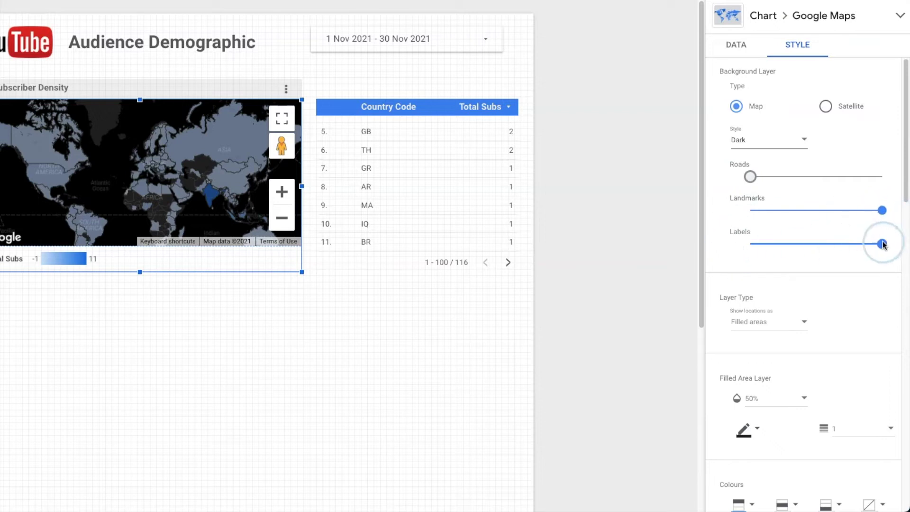
drag(880, 243, 798, 252)
Step: Make the country borders white and set the country fill opacity to 80%
scroll(846, 326, down, 3)
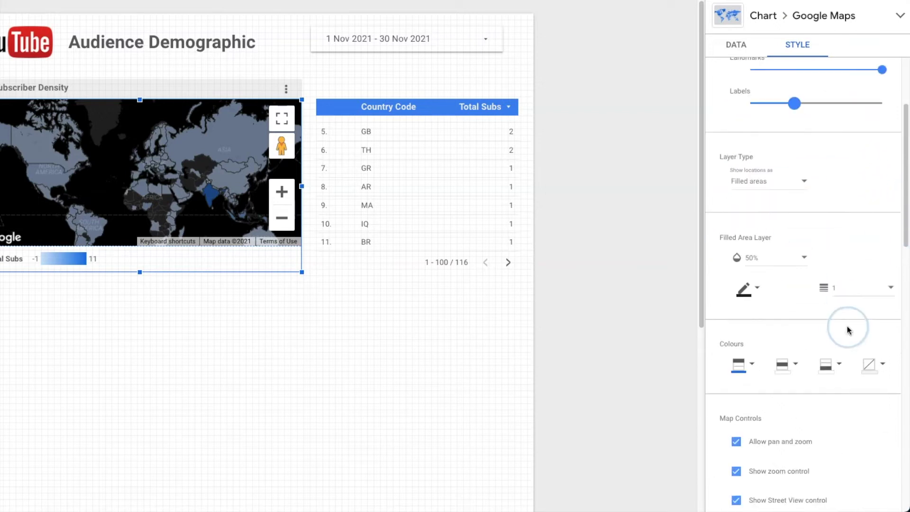
scroll(846, 311, up, 2)
click(846, 311)
scroll(829, 299, up, 1)
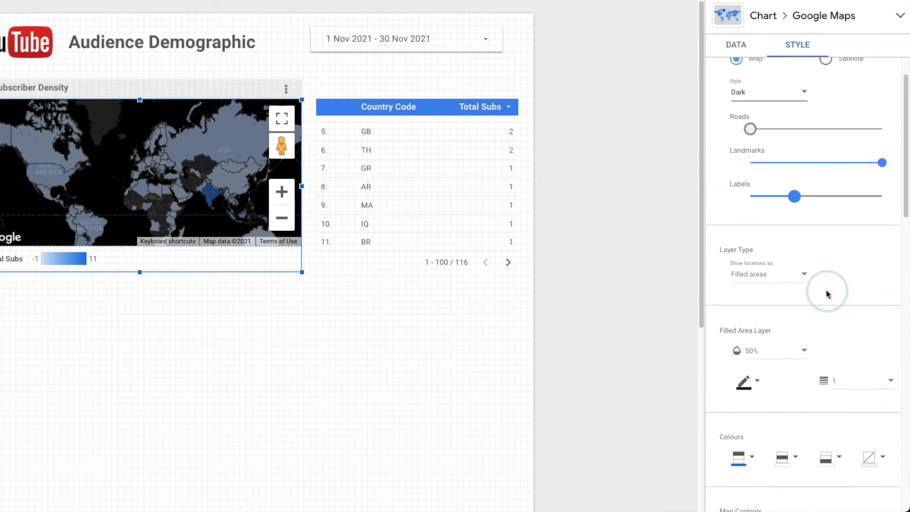
scroll(794, 284, down, 3)
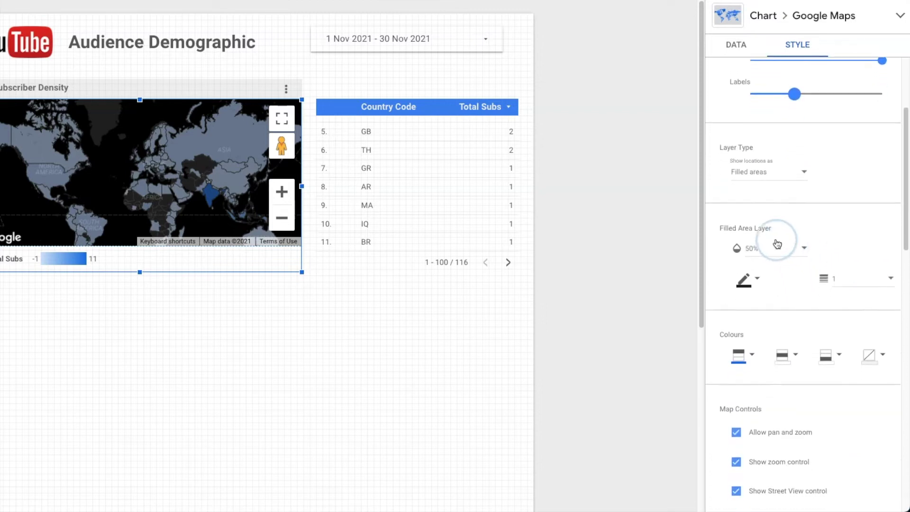
scroll(805, 262, down, 2)
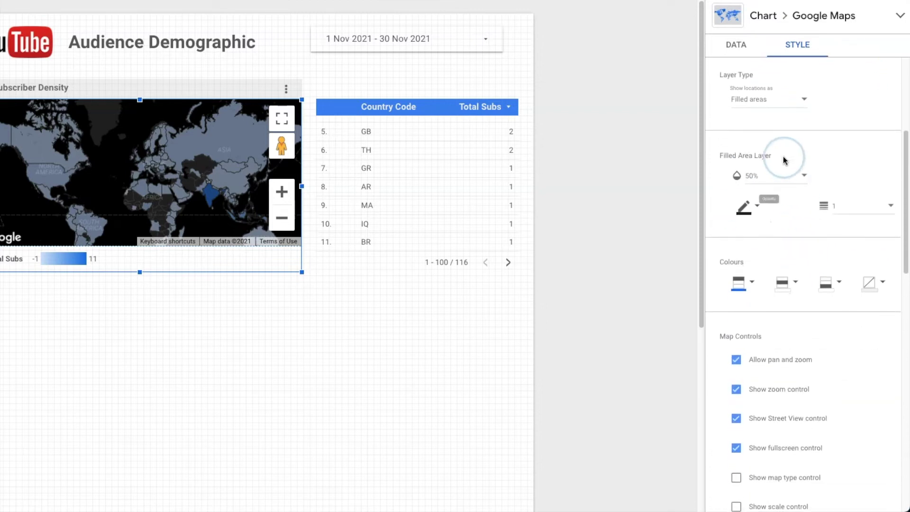
click(744, 207)
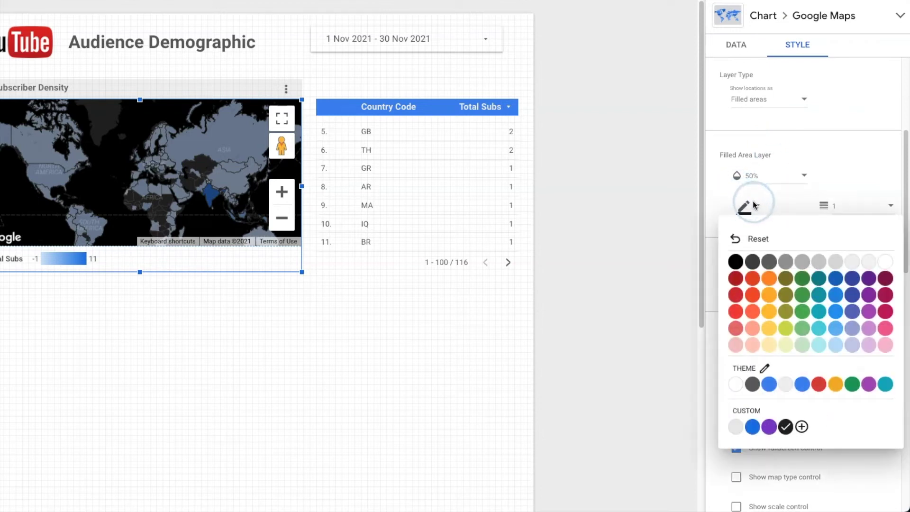
click(887, 263)
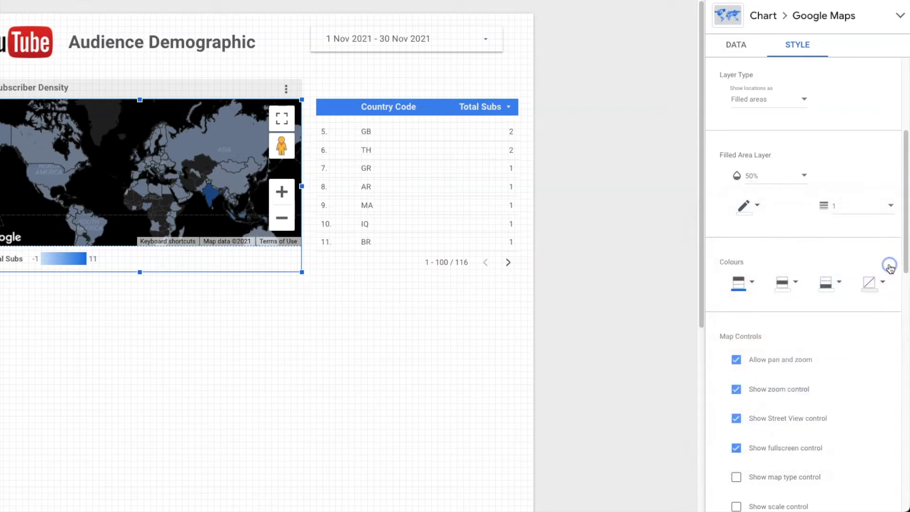
scroll(891, 268, up, 5)
scroll(768, 351, down, 4)
scroll(771, 369, down, 1)
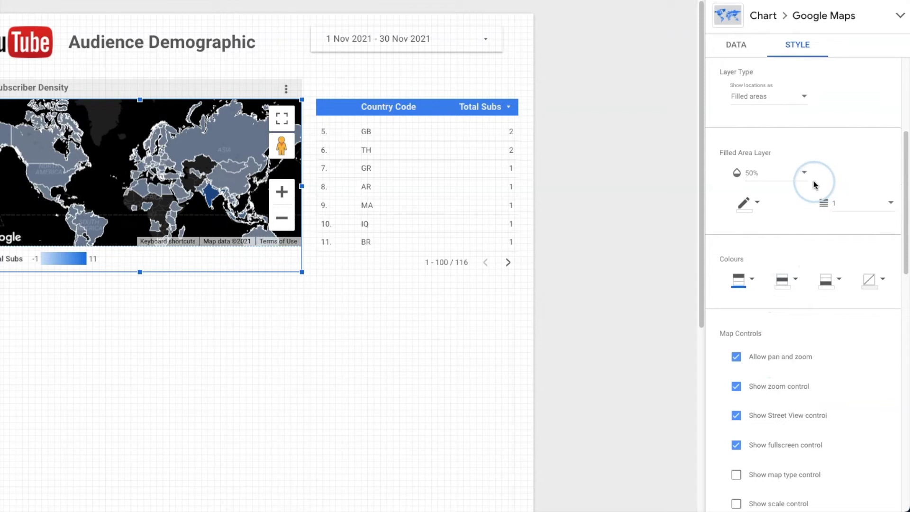
click(786, 176)
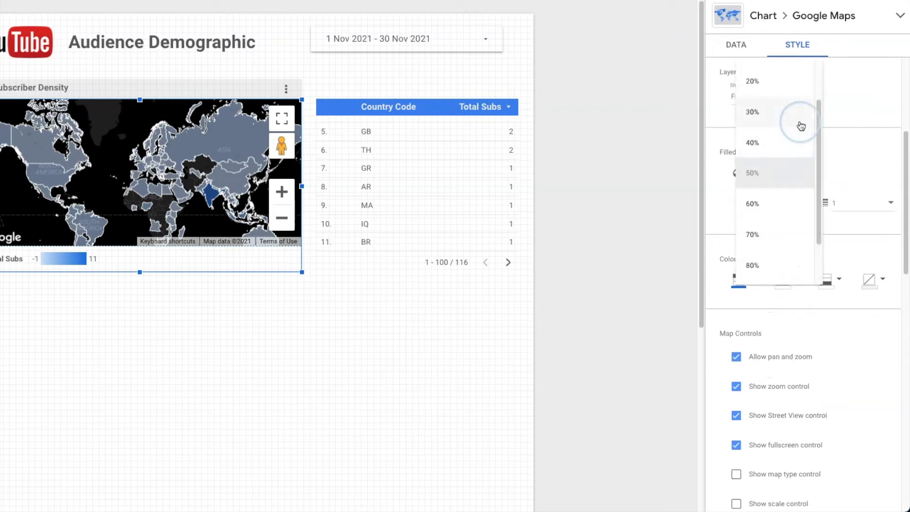
scroll(792, 227, down, 2)
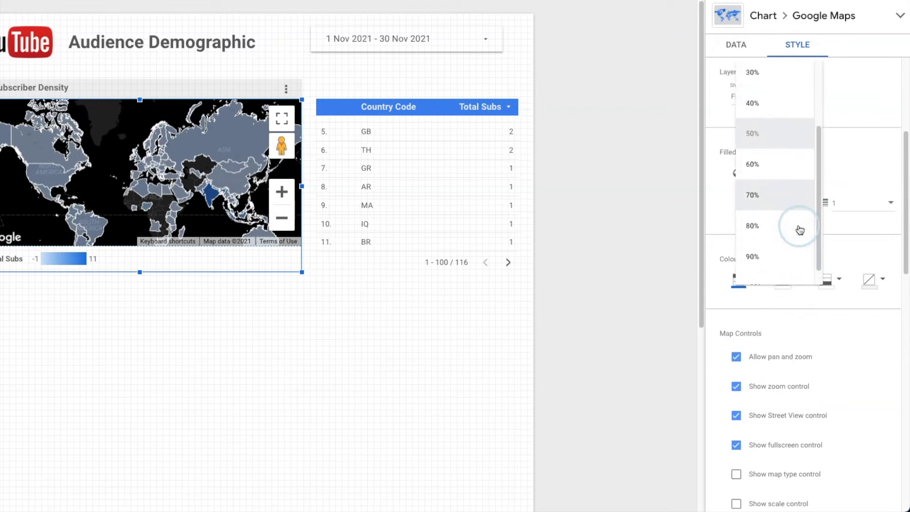
click(770, 211)
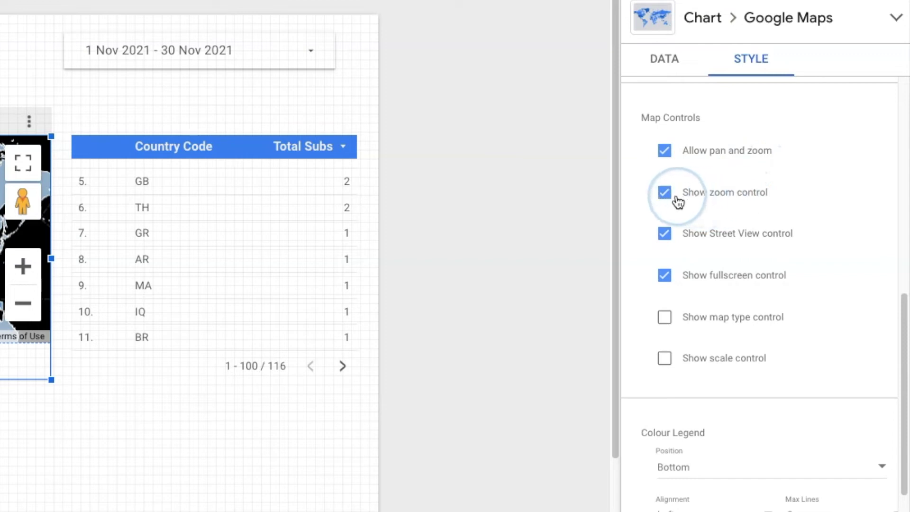
Step: Turn off the map's zoom control and Street View control, leaving only fullscreen
click(693, 201)
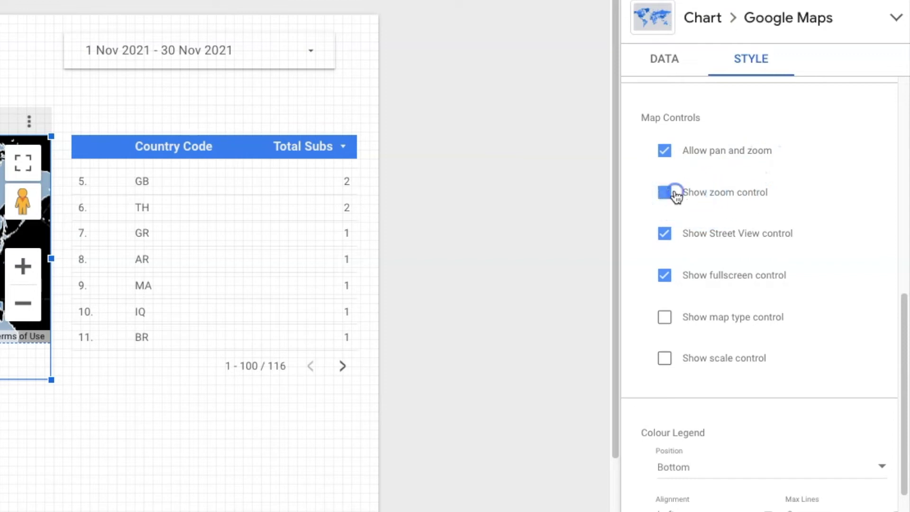
click(708, 240)
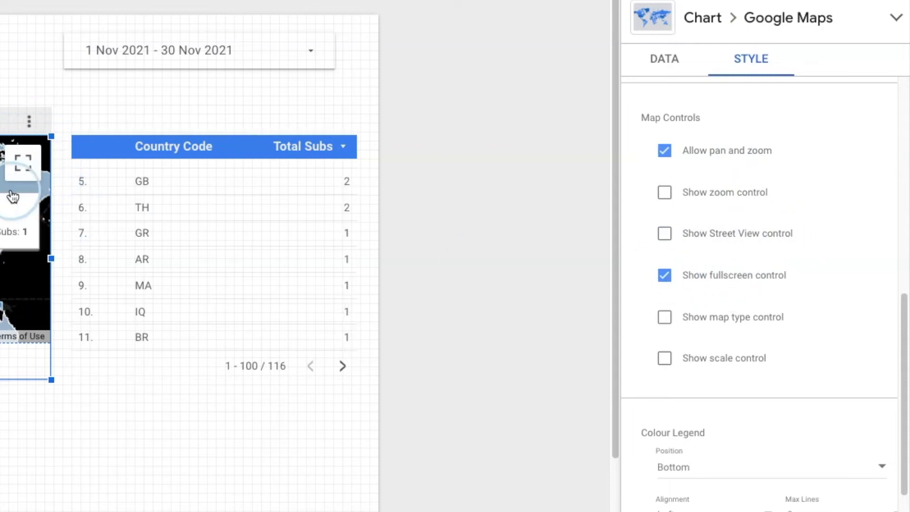
scroll(791, 382, down, 3)
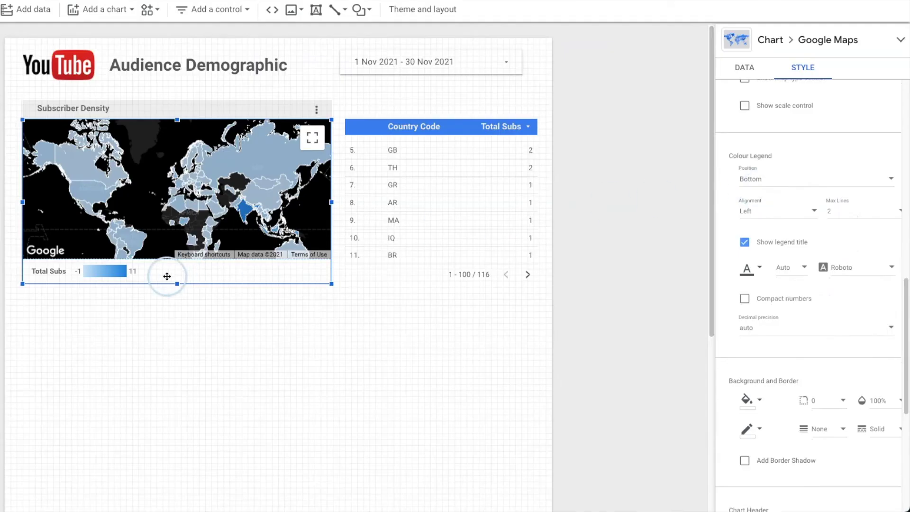
Step: Remove the map's colour legend and add a border shadow beneath the map chart
click(790, 180)
click(784, 148)
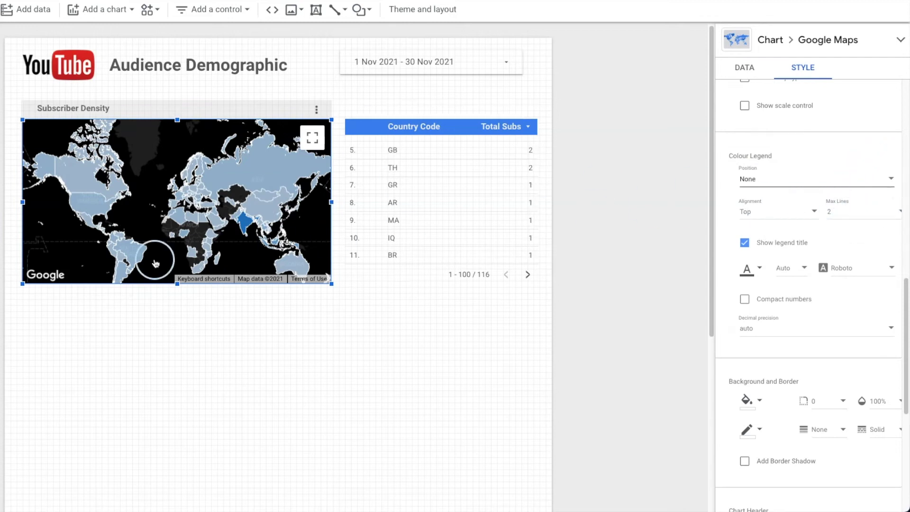
scroll(850, 211, down, 1)
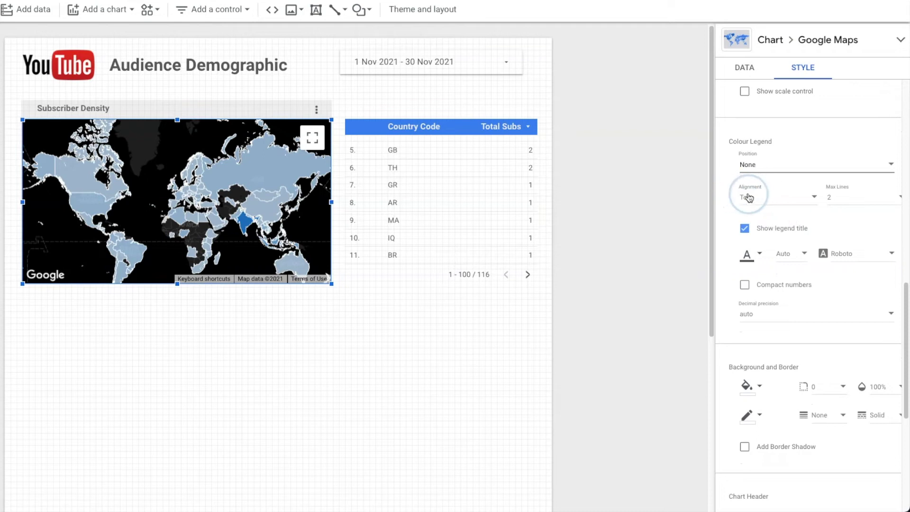
scroll(839, 265, down, 2)
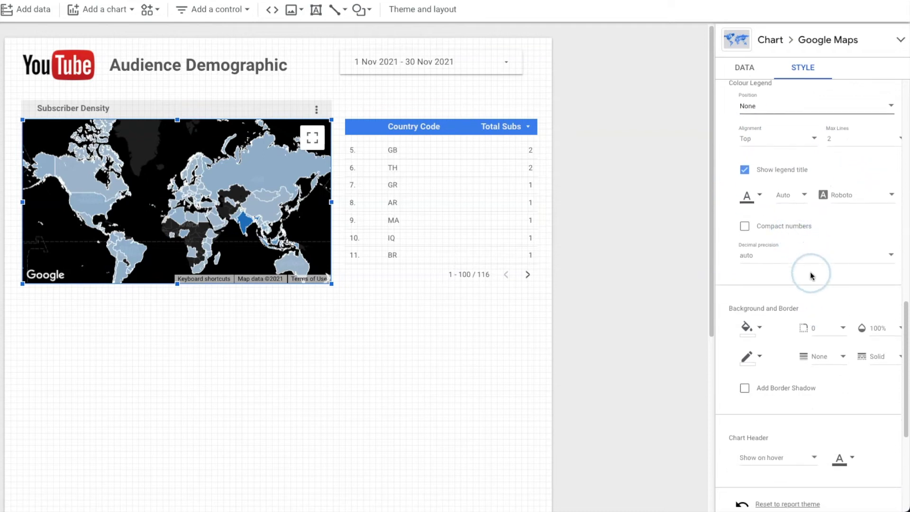
scroll(810, 280, down, 5)
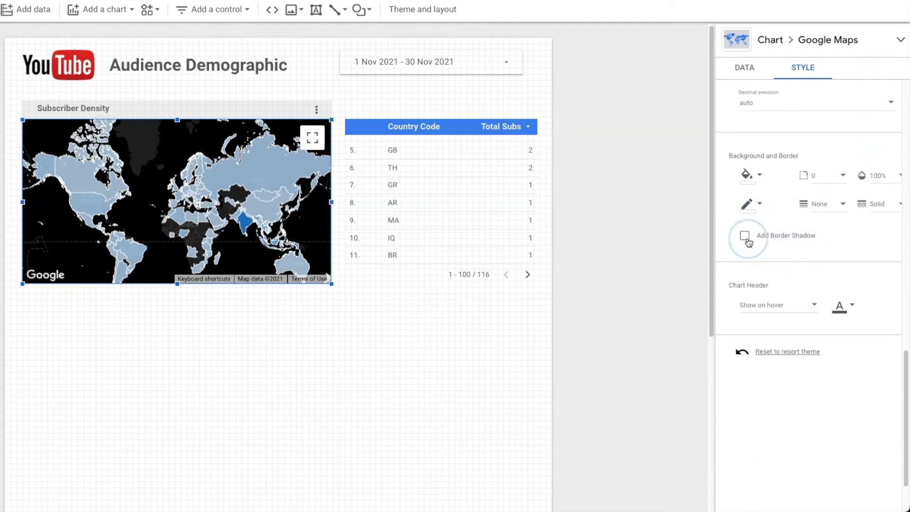
click(746, 237)
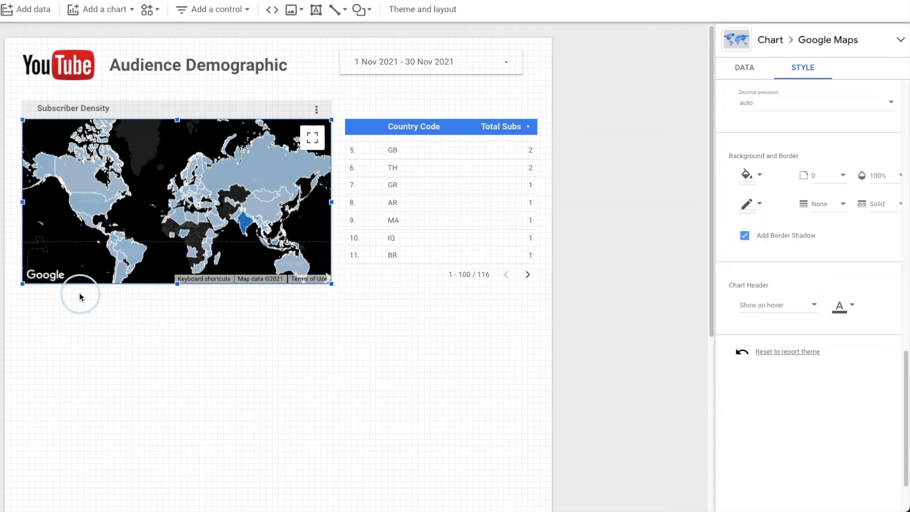
click(283, 321)
key(ctrl+z)
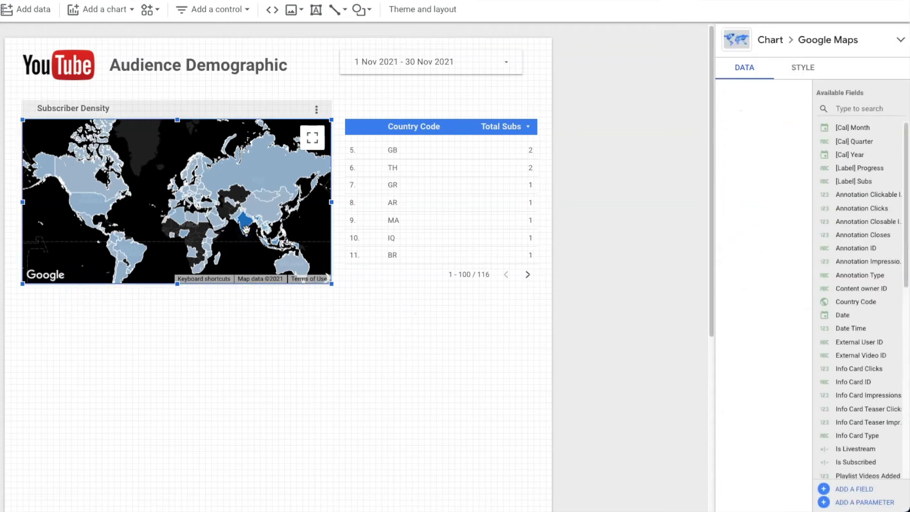
Step: Delete the date range control, then check India's subscriber count on the map
click(440, 72)
click(454, 49)
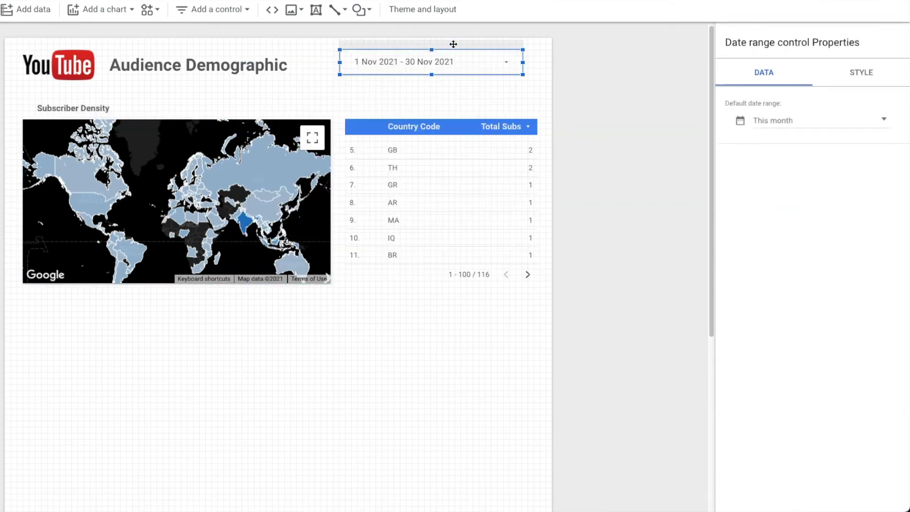
key(Delete)
click(439, 56)
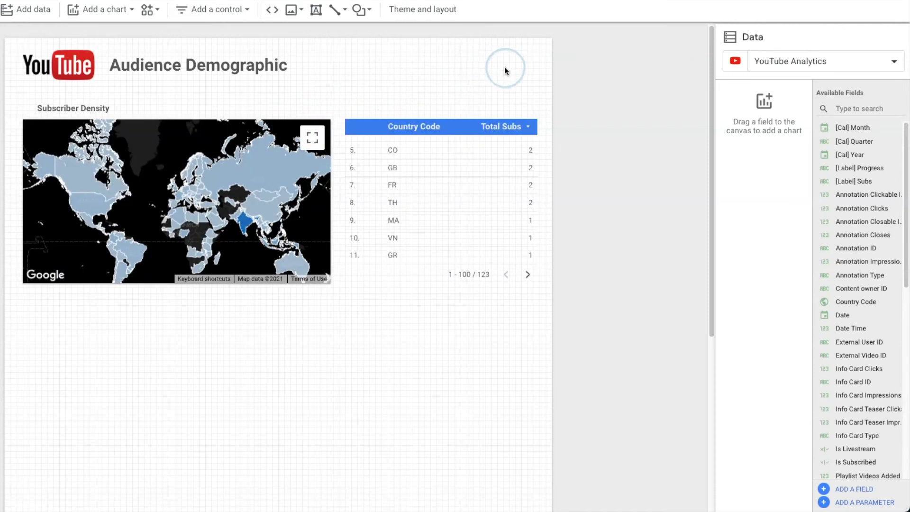
click(249, 226)
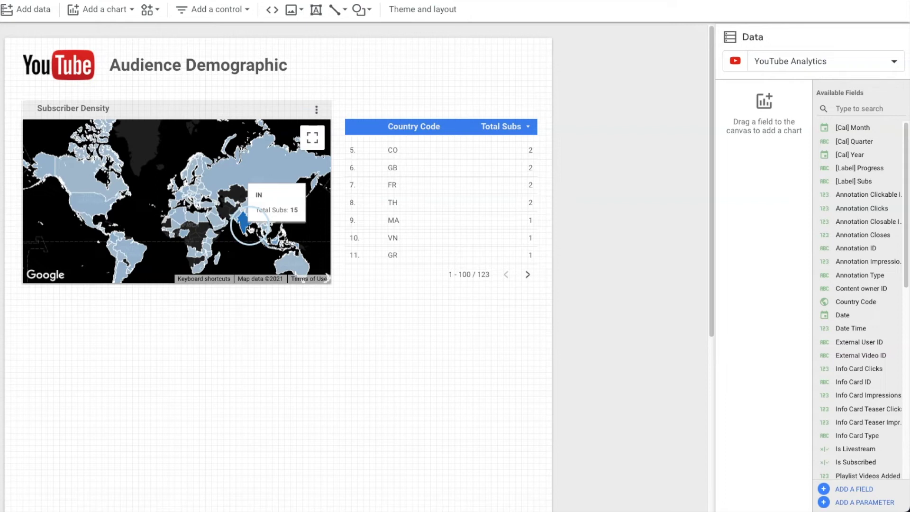
scroll(442, 235, up, 2)
Step: Set the country table to 10 rows per page, keeping Total Subs descending sort
click(463, 222)
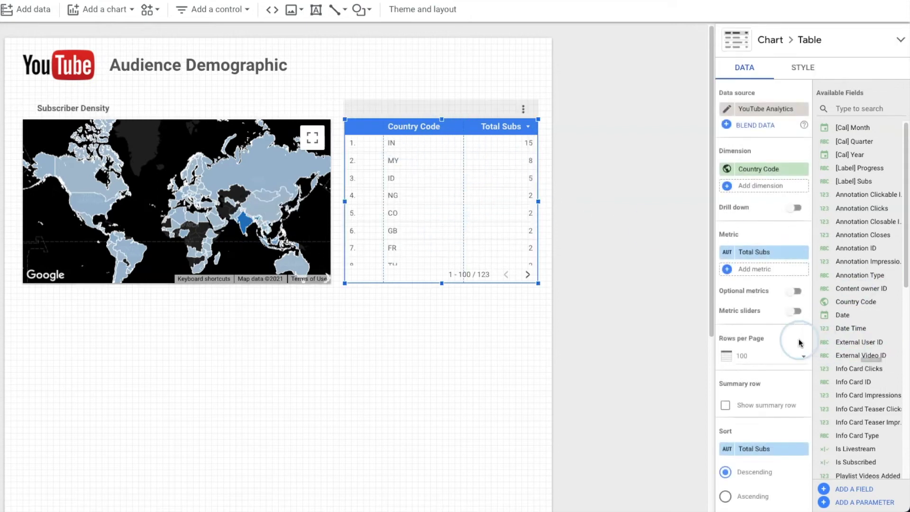
scroll(798, 342, down, 3)
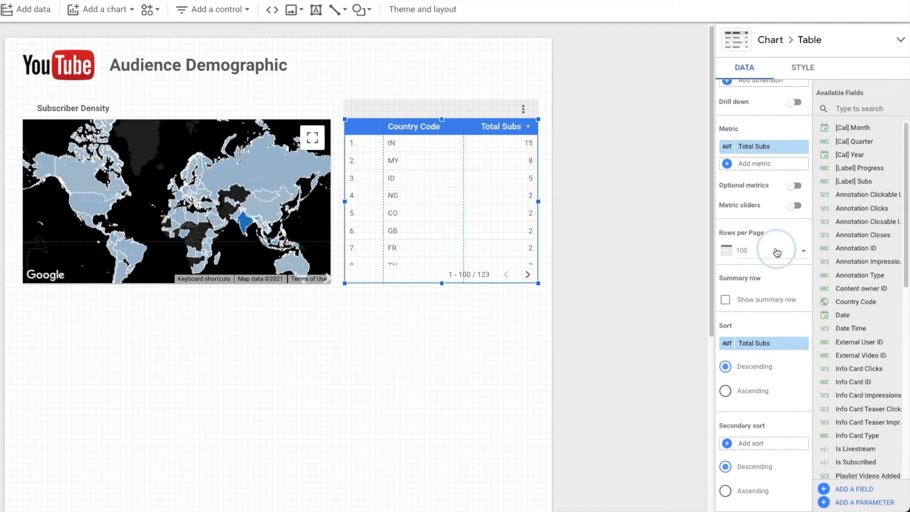
click(777, 251)
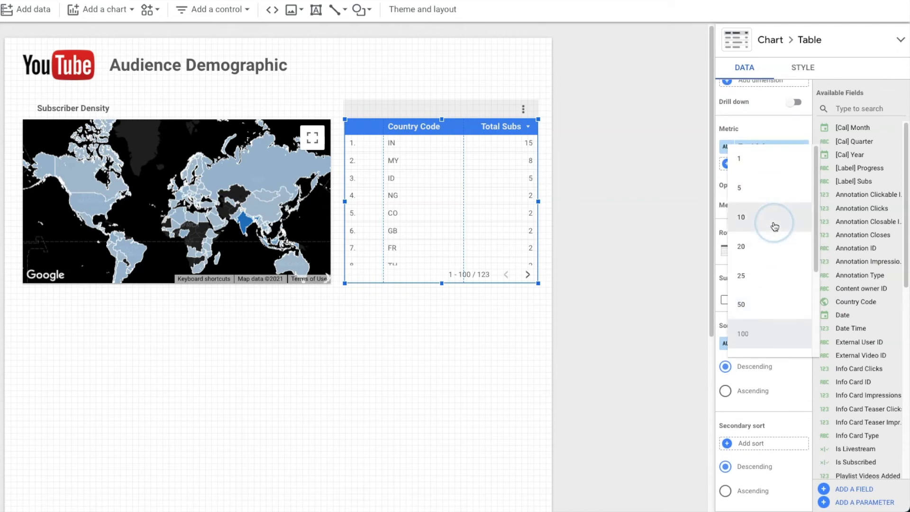
click(774, 225)
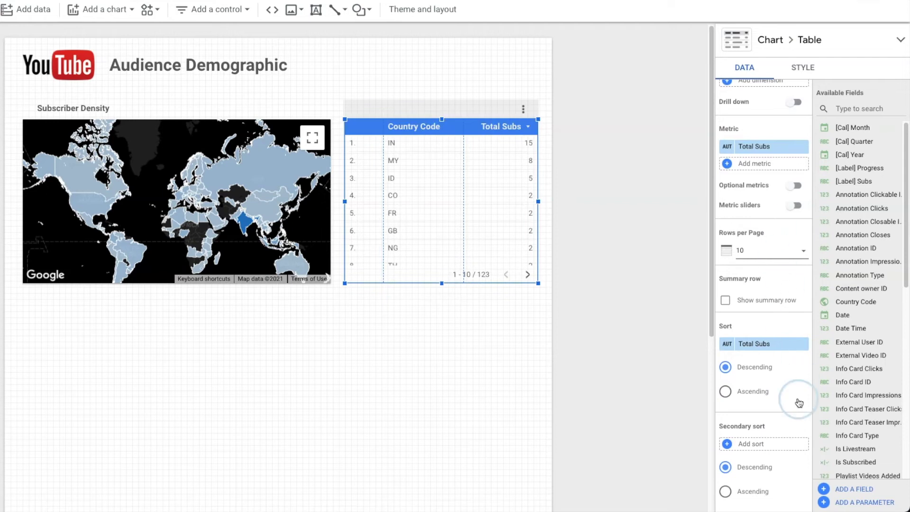
scroll(799, 403, down, 2)
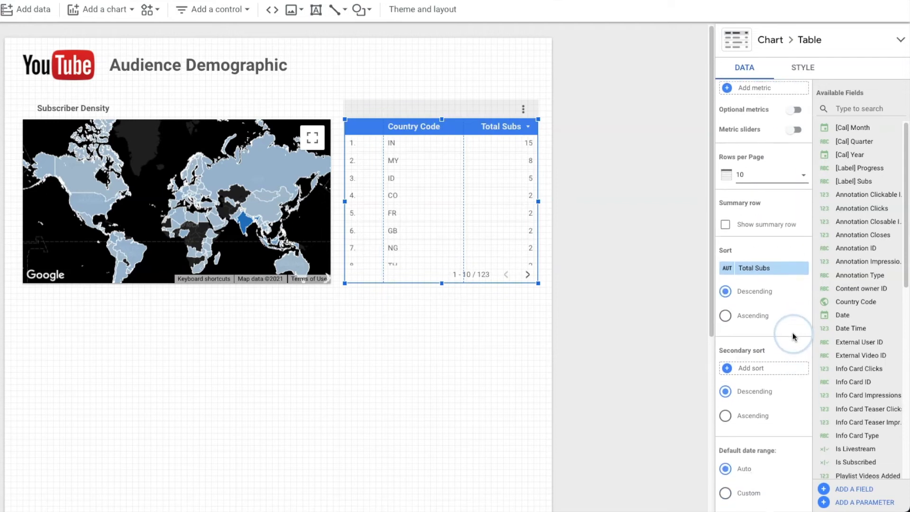
scroll(794, 336, down, 3)
scroll(794, 336, down, 3)
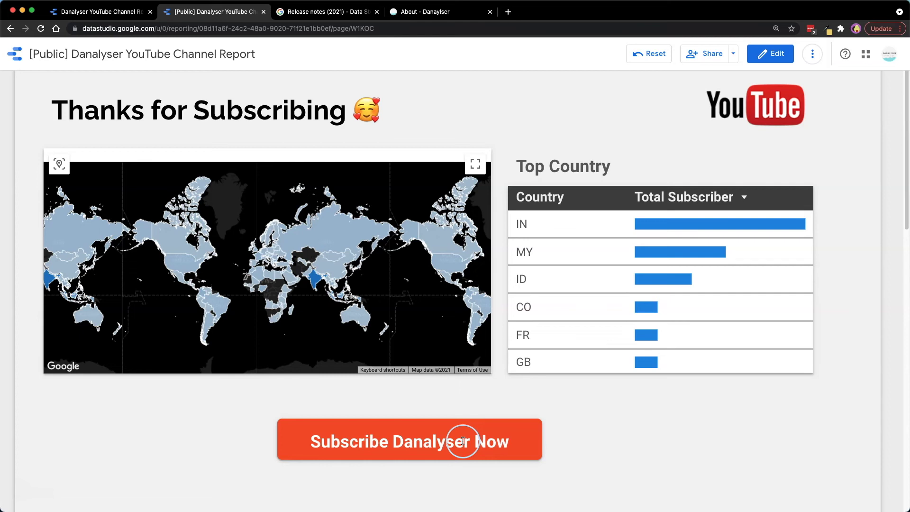
Step: Put the [Public] report into edit mode
click(766, 61)
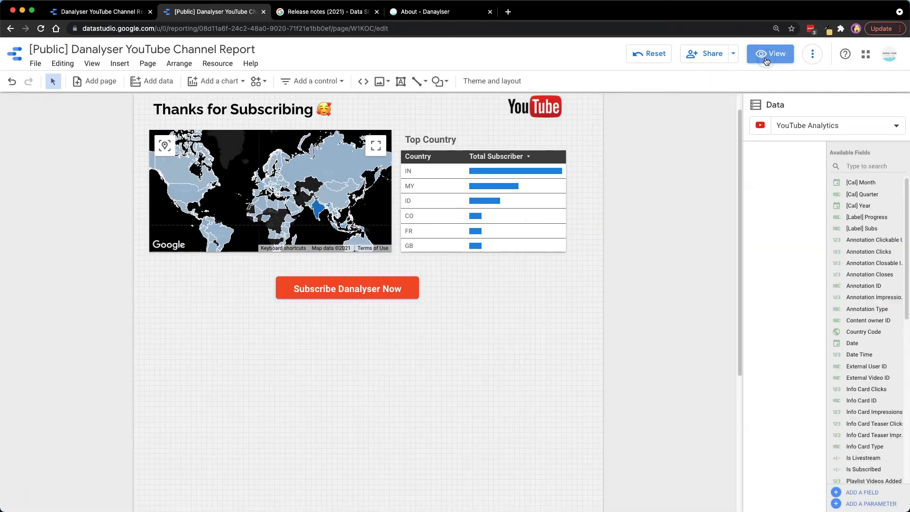
Step: Make the Subscribe Danalyser Now button's text white and remove its underline
click(346, 269)
double_click(398, 291)
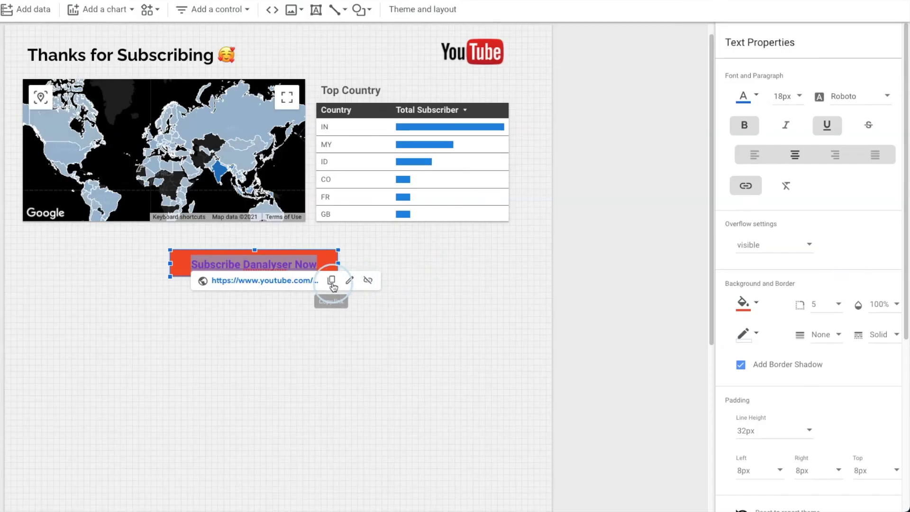
click(690, 156)
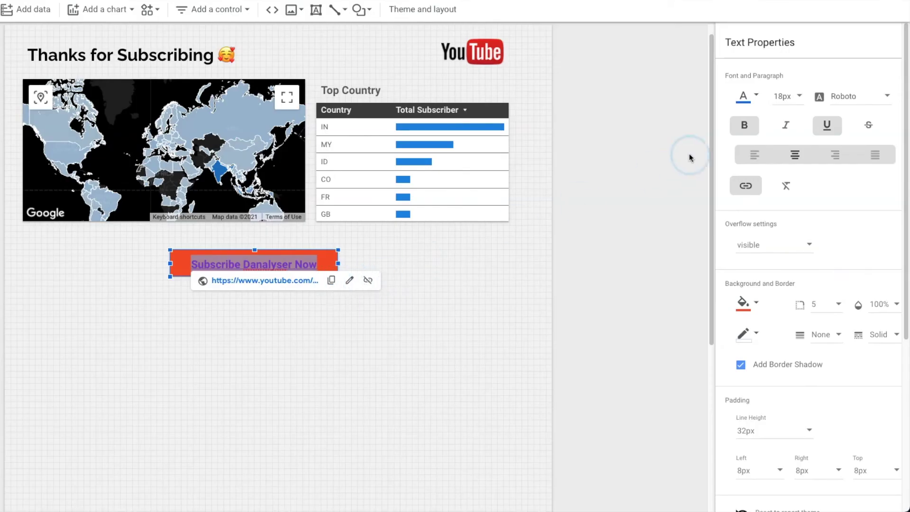
click(745, 102)
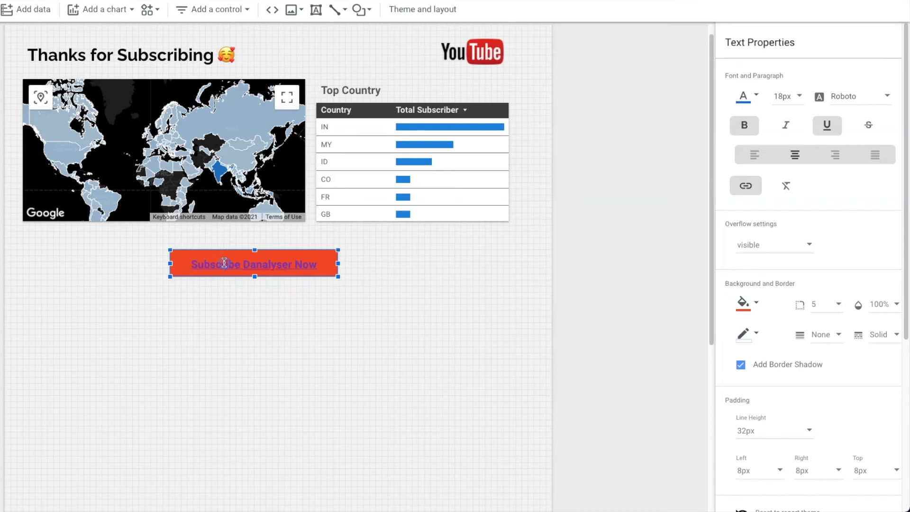
triple_click(225, 262)
click(732, 98)
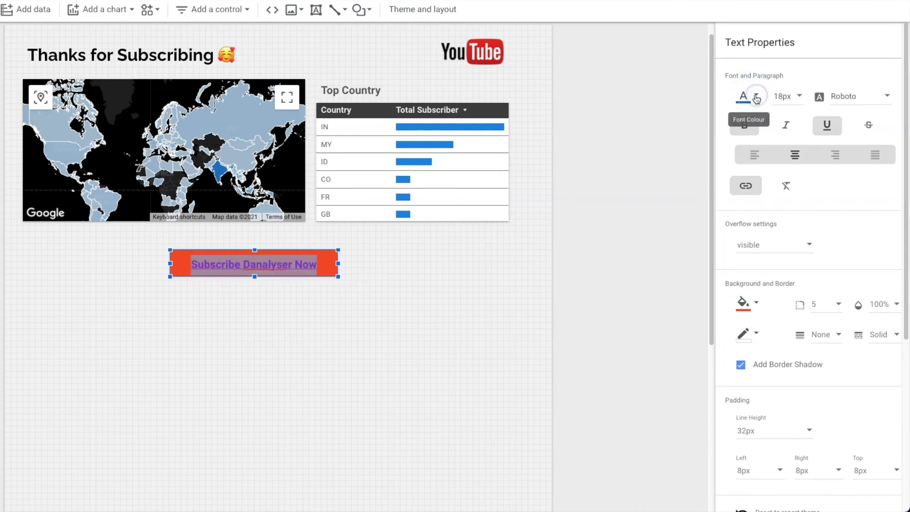
click(757, 97)
click(756, 97)
click(756, 98)
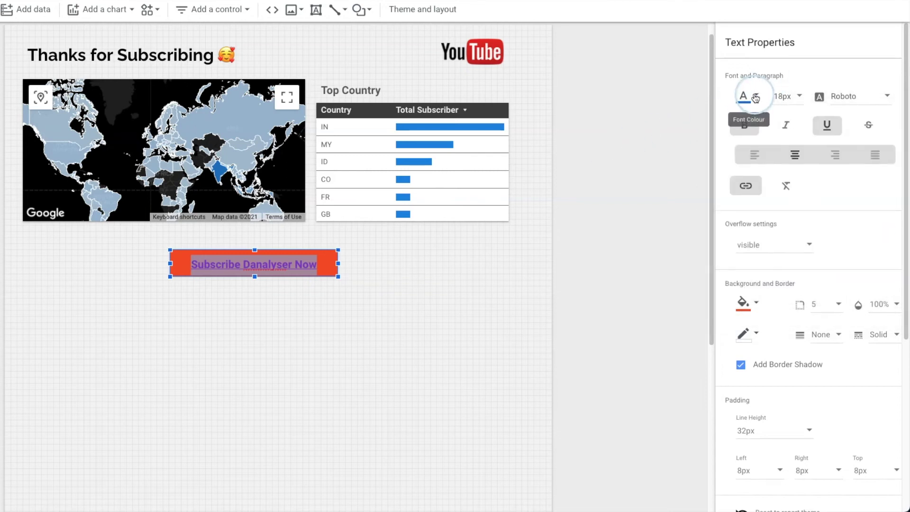
click(755, 97)
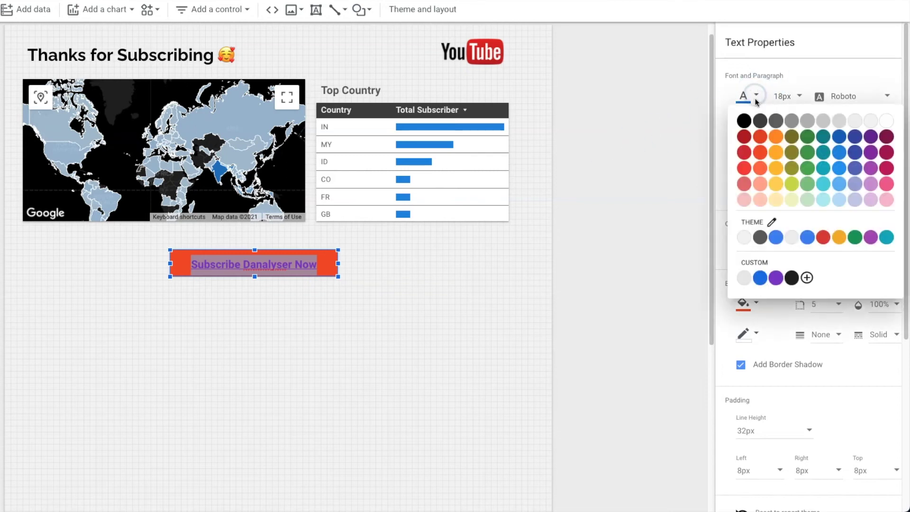
click(891, 122)
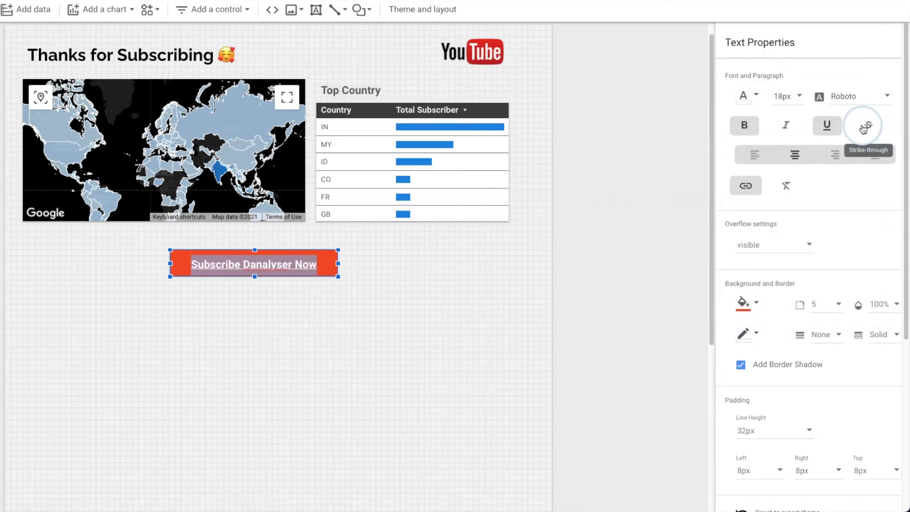
click(825, 126)
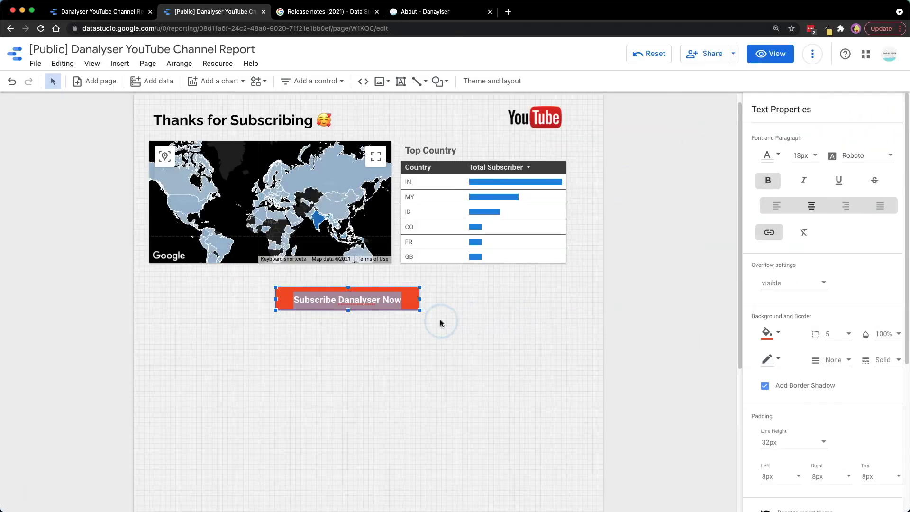
click(455, 299)
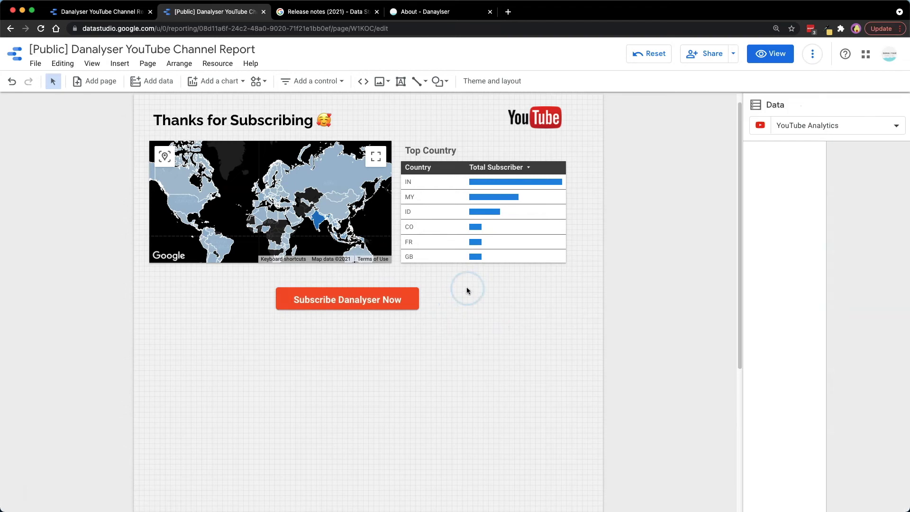
Step: Review the current page's style settings and settle on the centred YouTube logo and title layout
scroll(541, 333, down, 5)
click(147, 63)
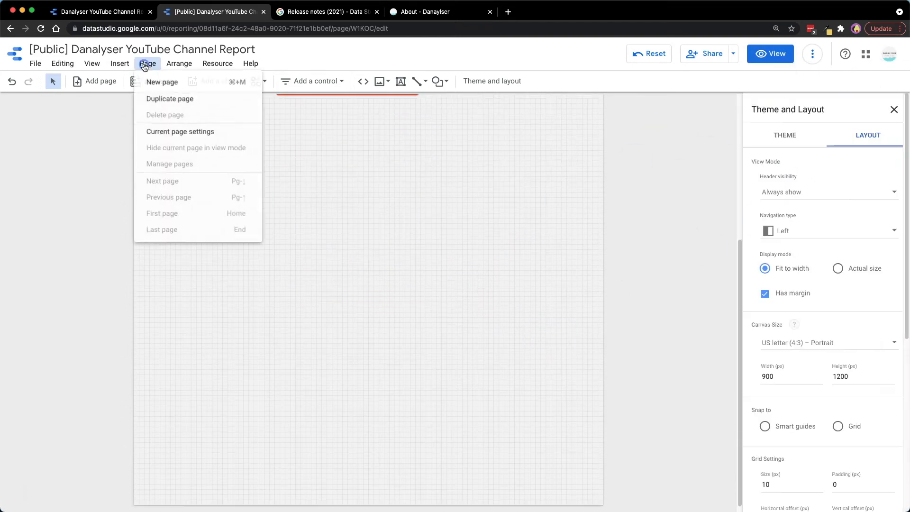
click(179, 132)
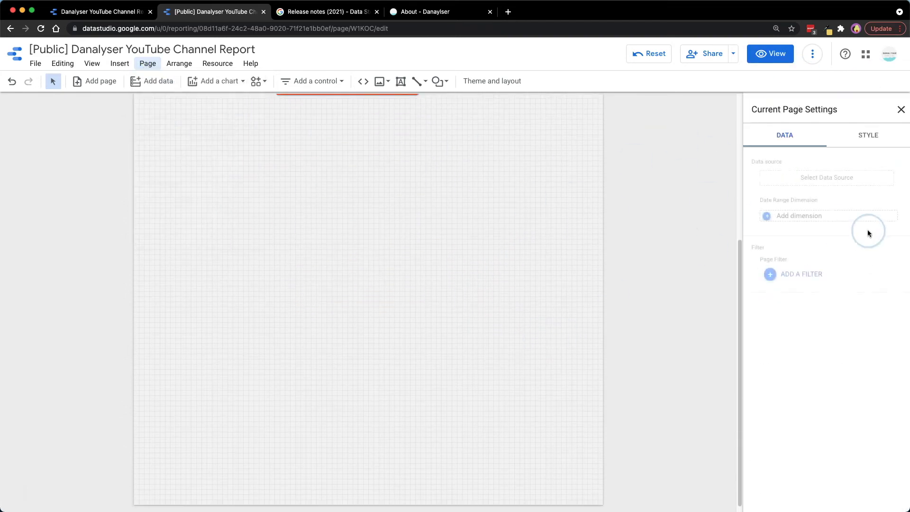
click(864, 144)
click(864, 144)
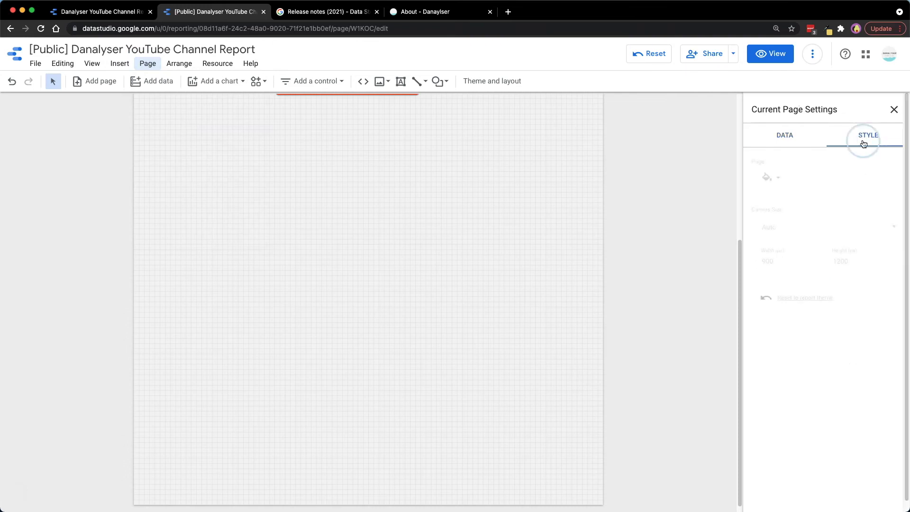
click(838, 260)
click(270, 312)
key(ctrl+z)
key(ctrl+z)
key(ctrl+z)
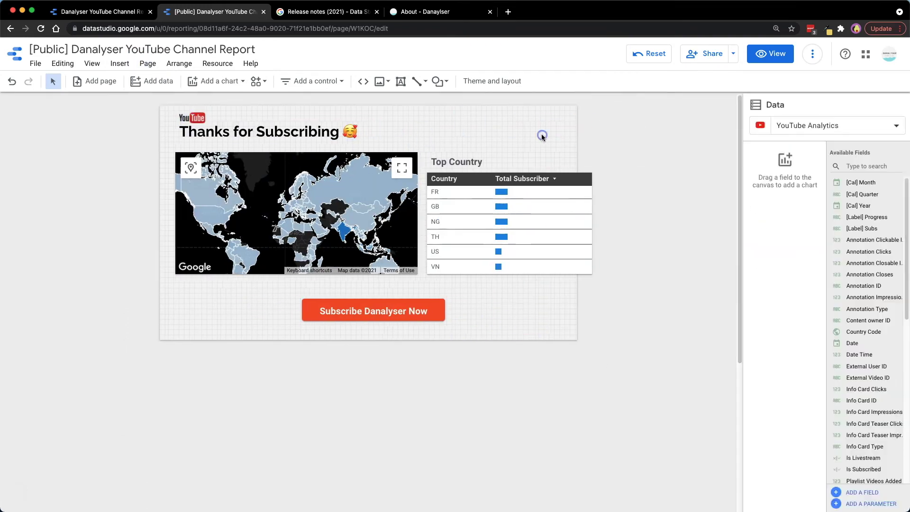
key(ctrl+shift+z)
key(ctrl+shift+z)
key(ctrl+shift+z)
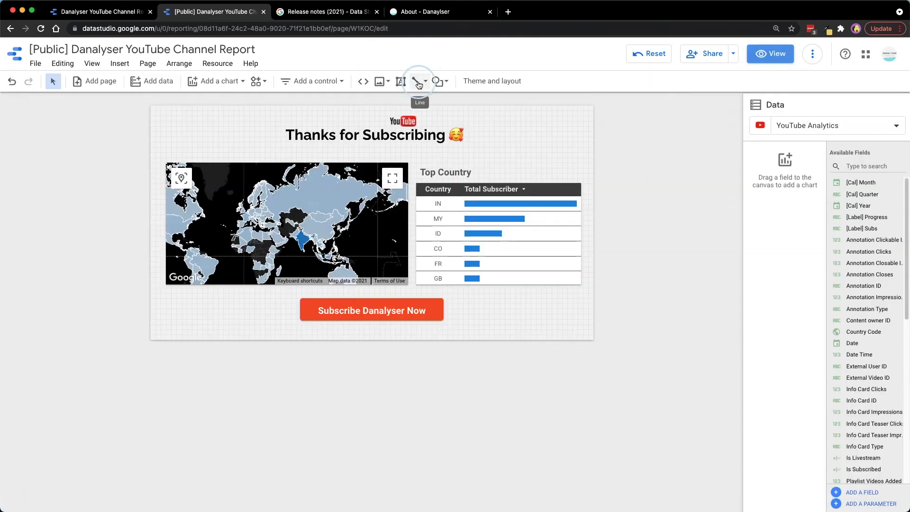
Step: Share the report with anyone on the Internet, restricting editors and disabling viewer downloading, printing and copying
click(711, 55)
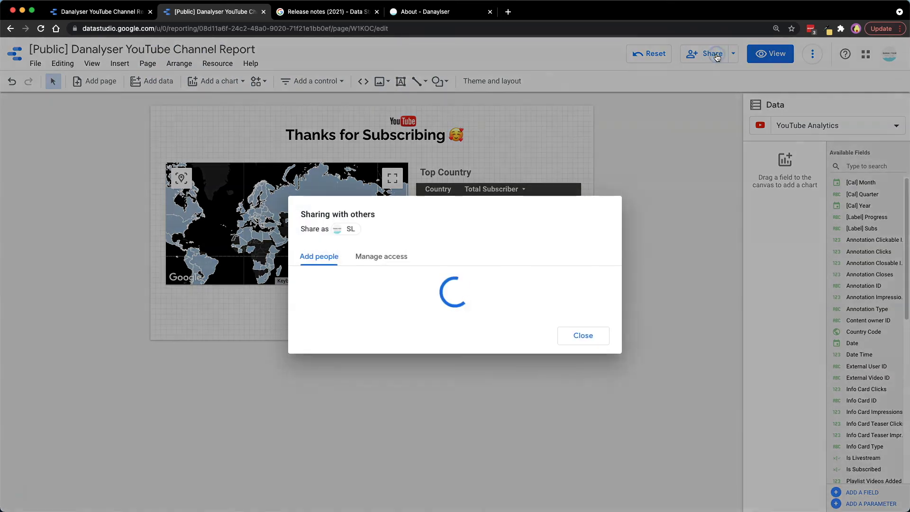
click(377, 226)
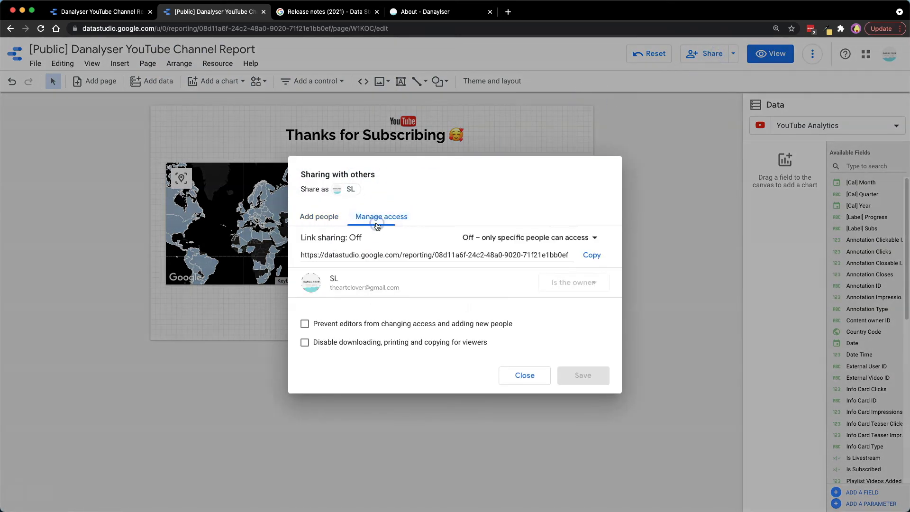
click(482, 235)
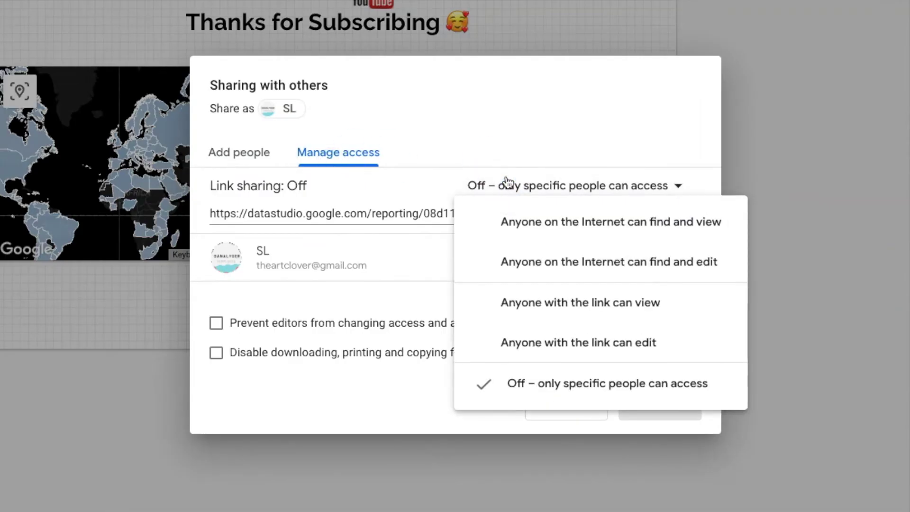
click(523, 127)
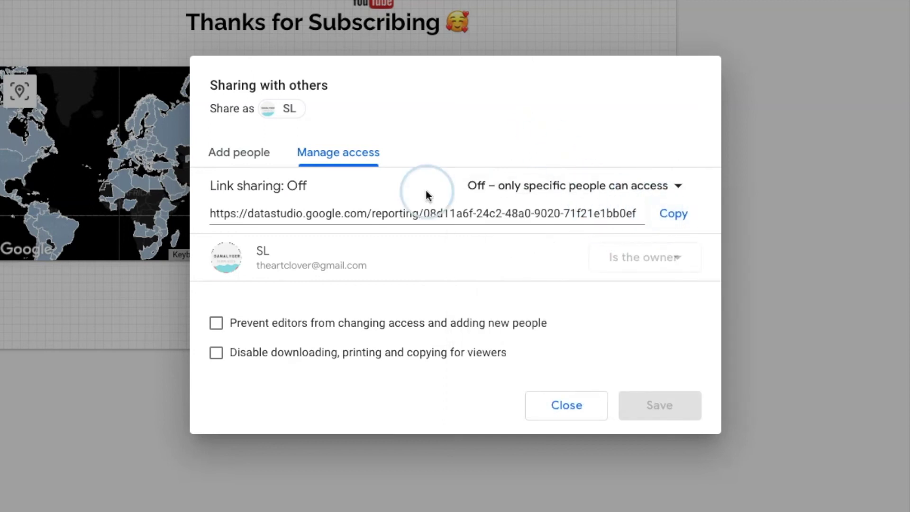
click(492, 182)
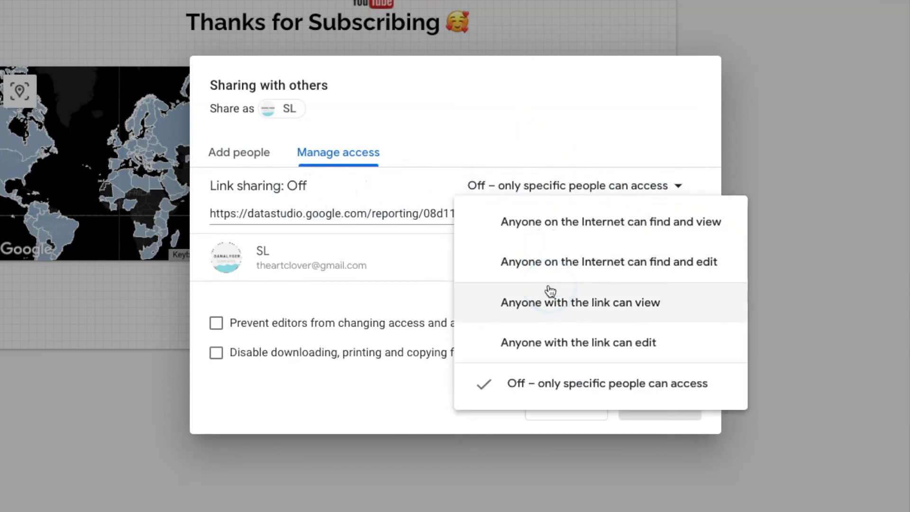
click(567, 223)
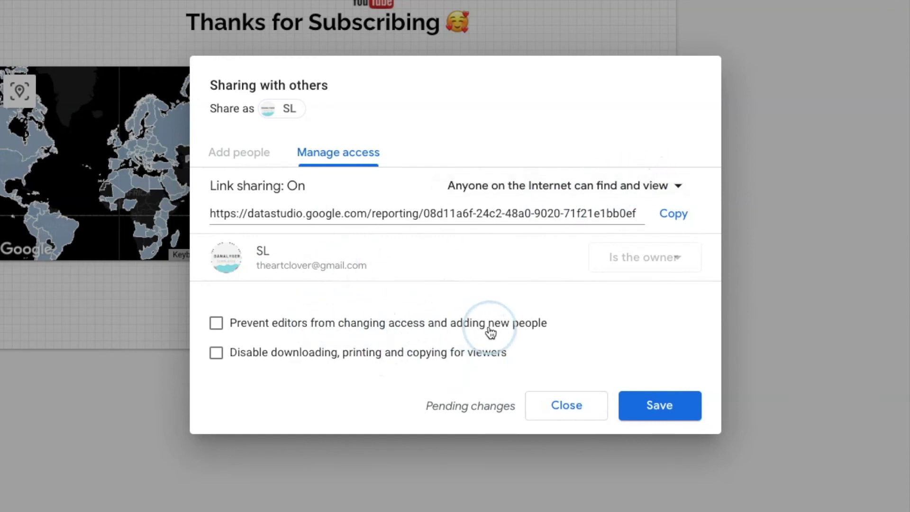
click(474, 353)
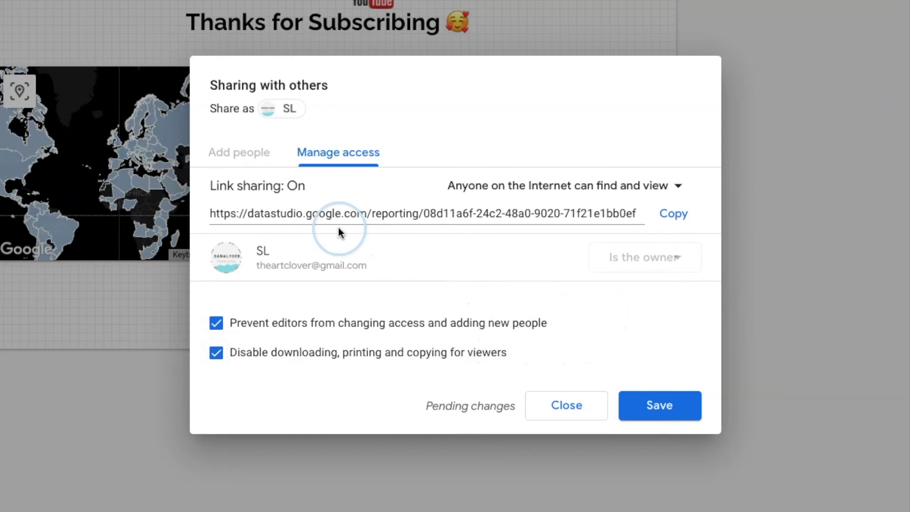
click(663, 416)
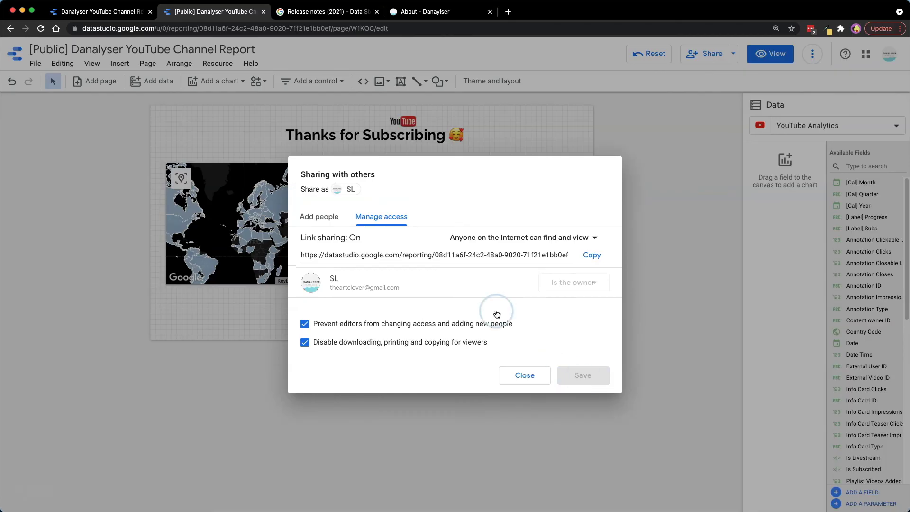
click(94, 64)
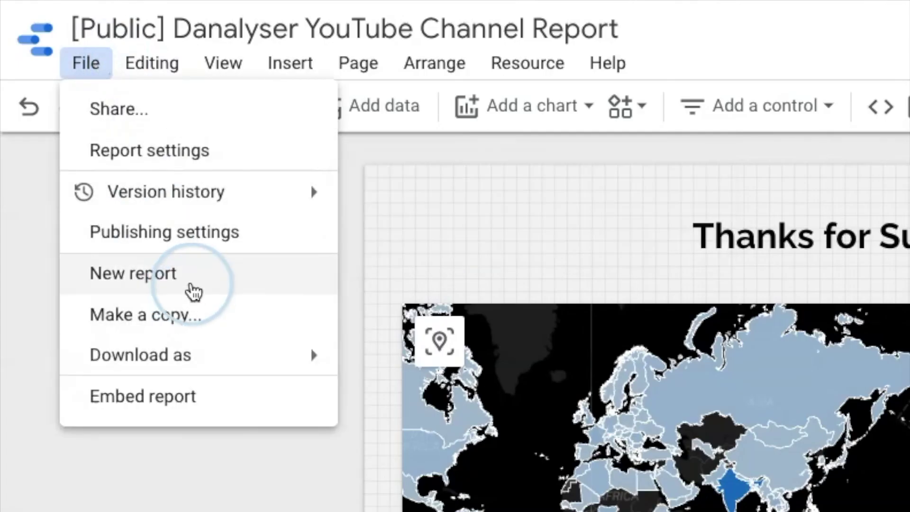
Step: Copy the report's iframe embed code from the Embed report dialog
mouse_move(255, 202)
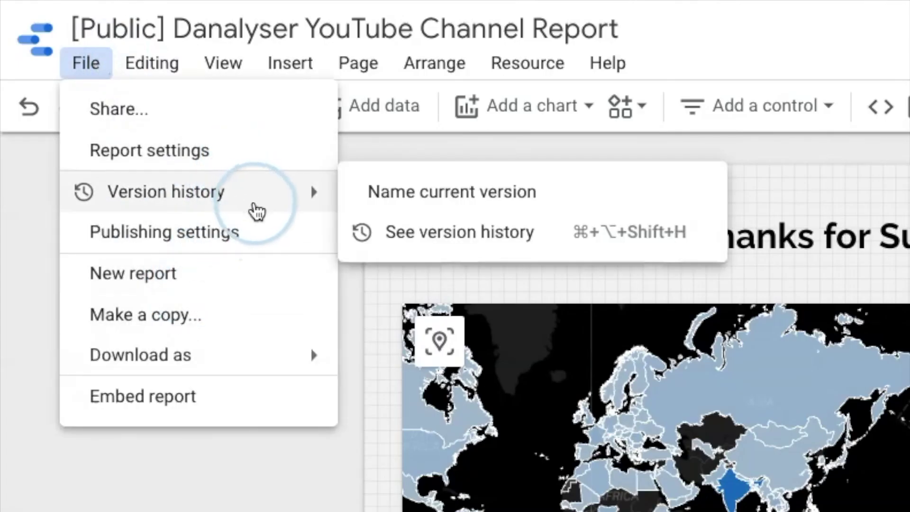
mouse_move(282, 353)
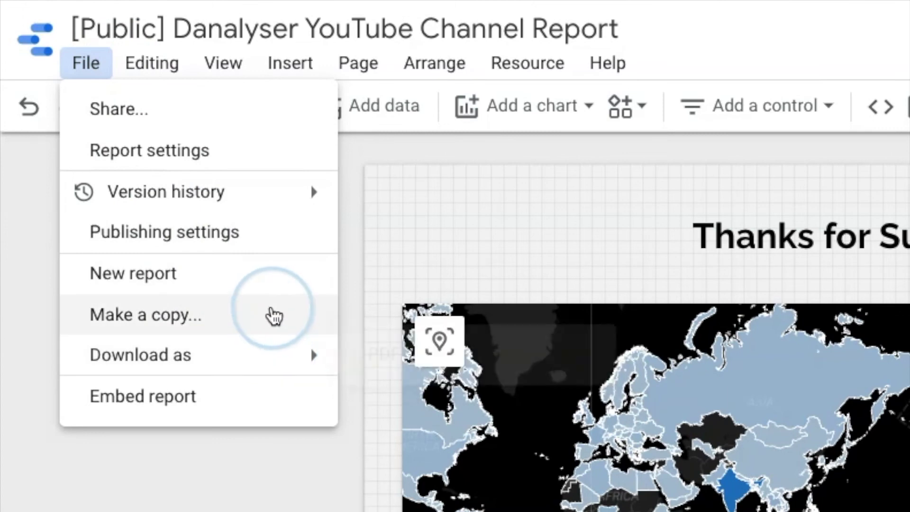
click(280, 393)
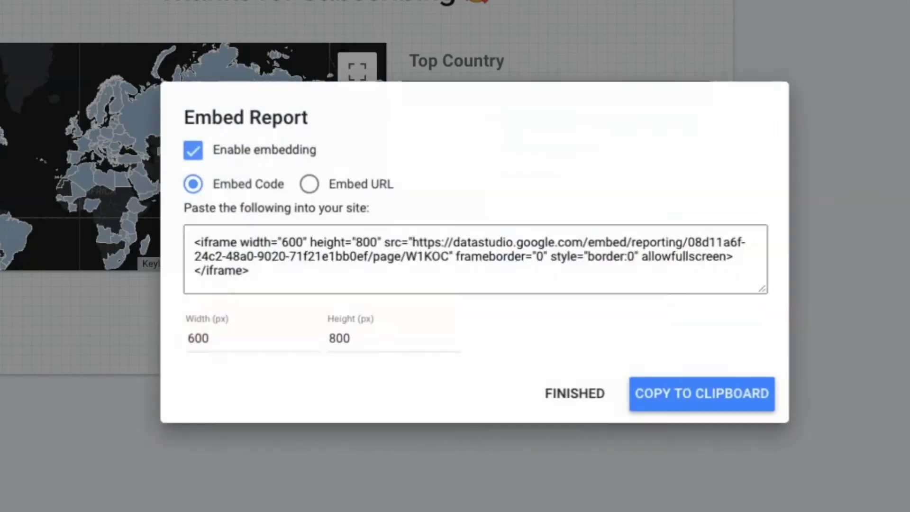
click(284, 256)
click(434, 294)
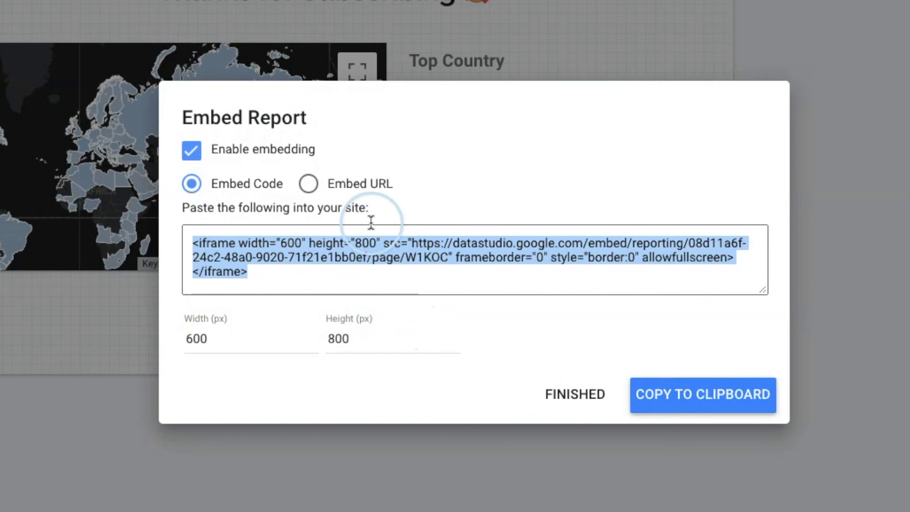
click(342, 184)
click(312, 219)
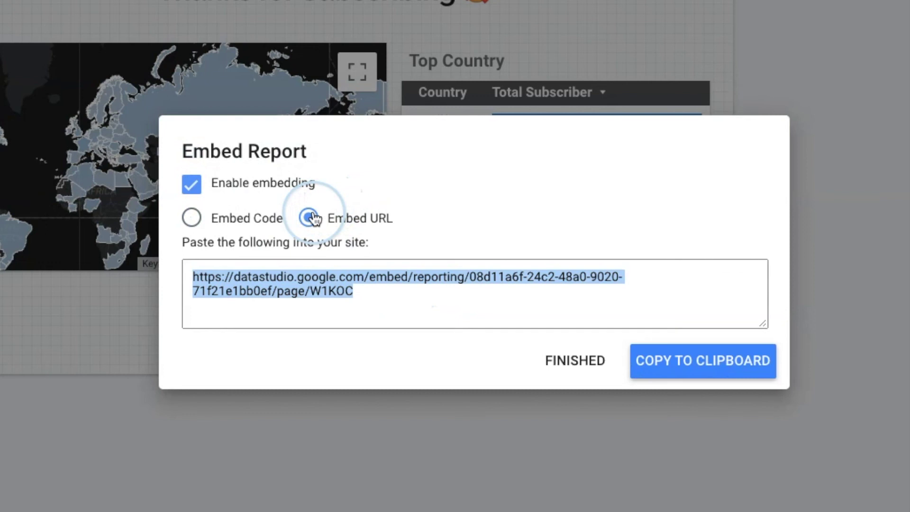
click(193, 218)
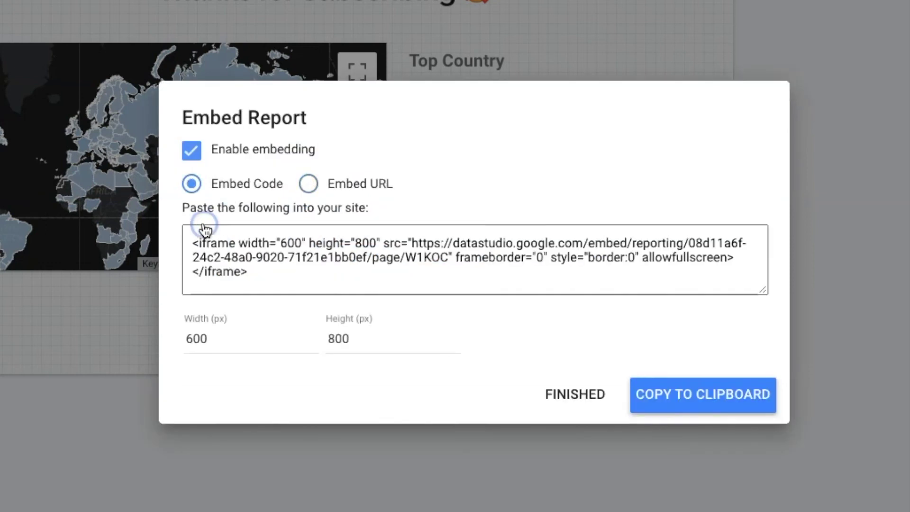
click(285, 277)
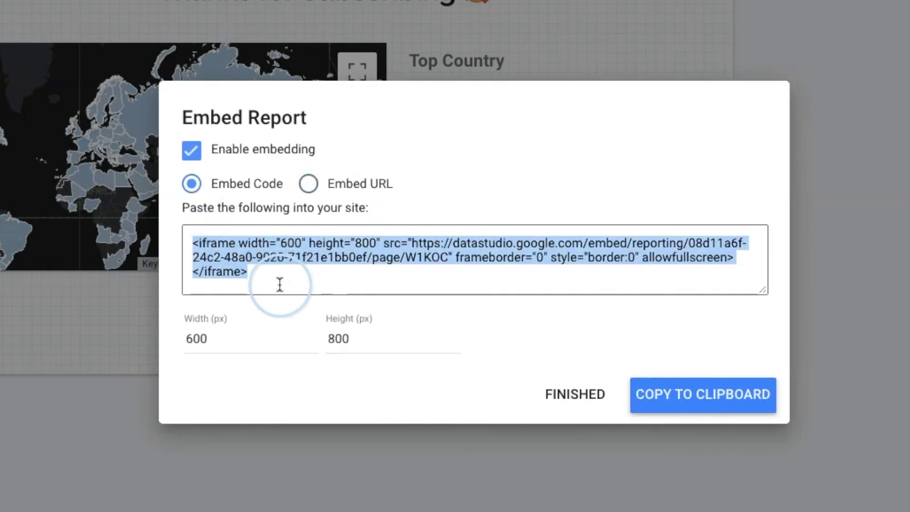
click(179, 239)
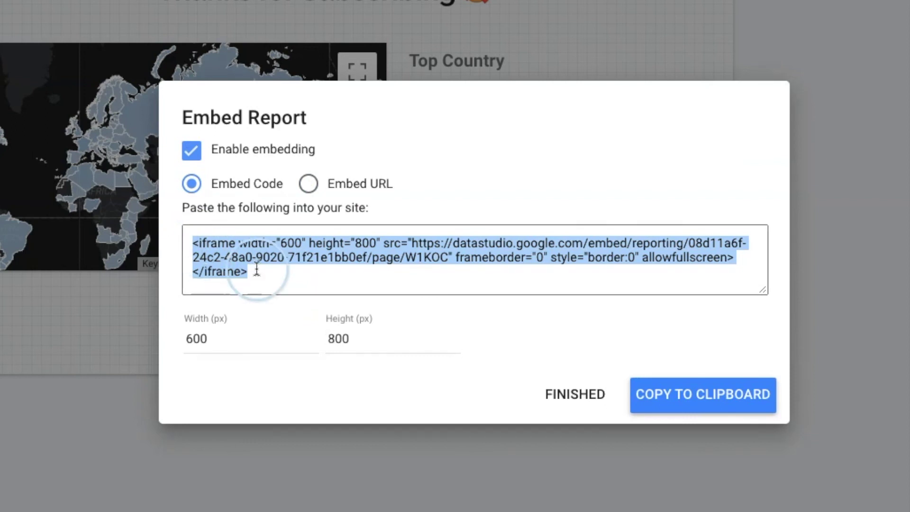
click(687, 398)
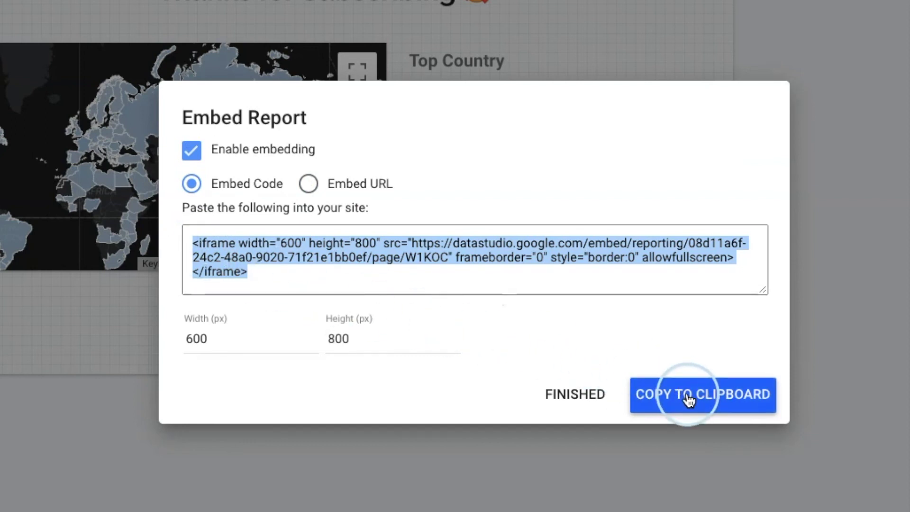
Step: Open layouts/about/single.html in VS Code and start the site with hugo server -D
click(88, 288)
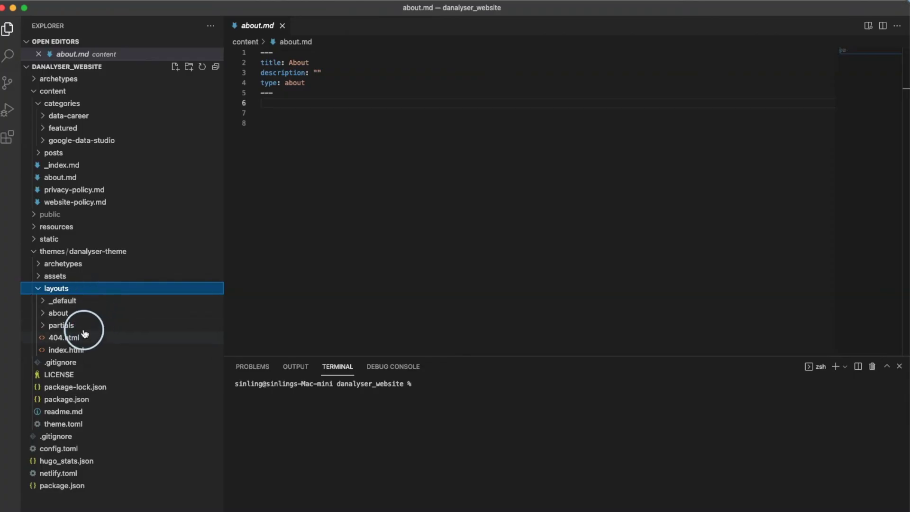
click(84, 313)
click(71, 325)
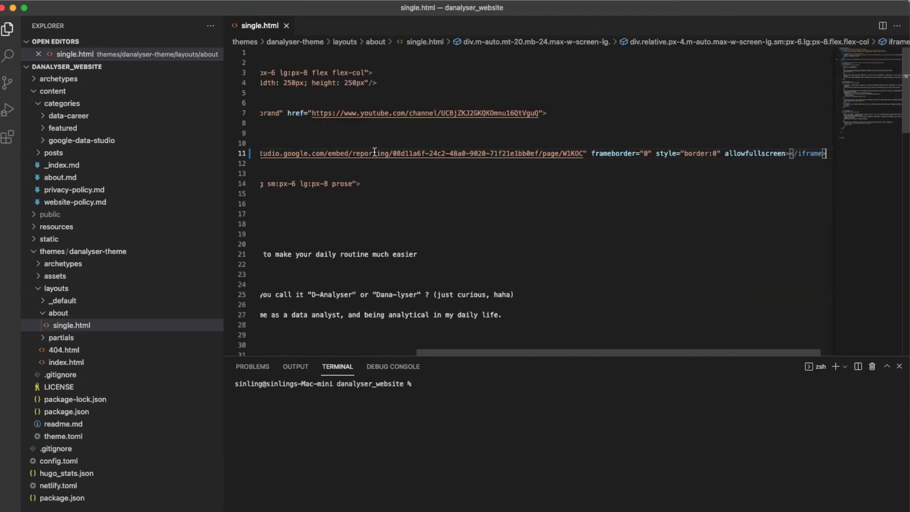
click(436, 388)
text(hugo server)
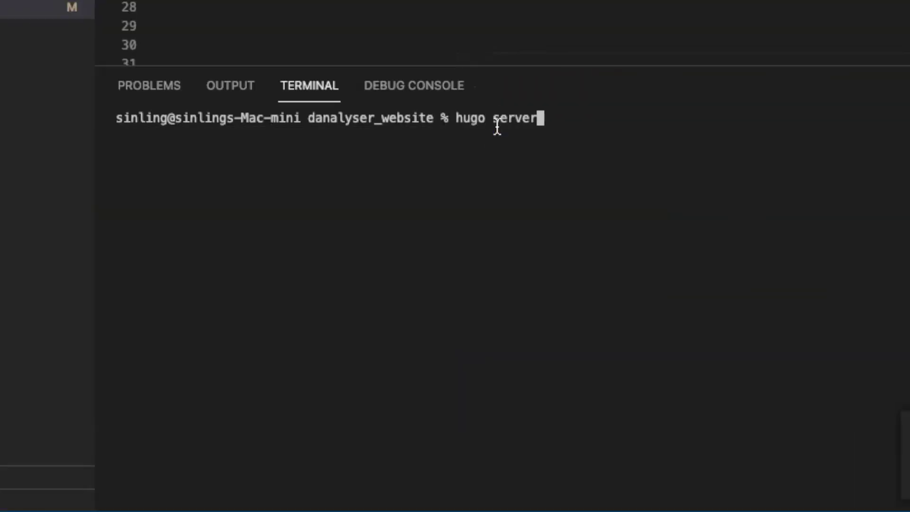
text( -D)
key(Return)
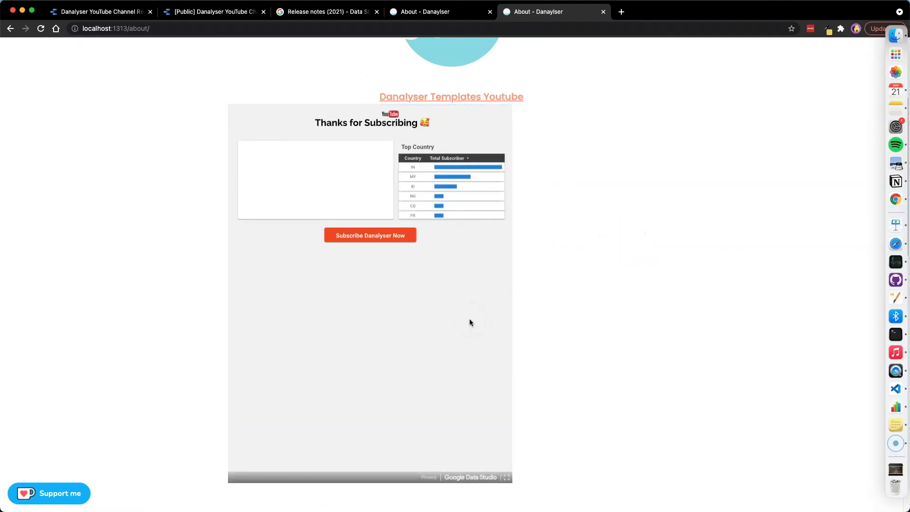
Step: Review the embedded report on the local About page, then clear the iframe's fixed 600 width
scroll(487, 280, up, 5)
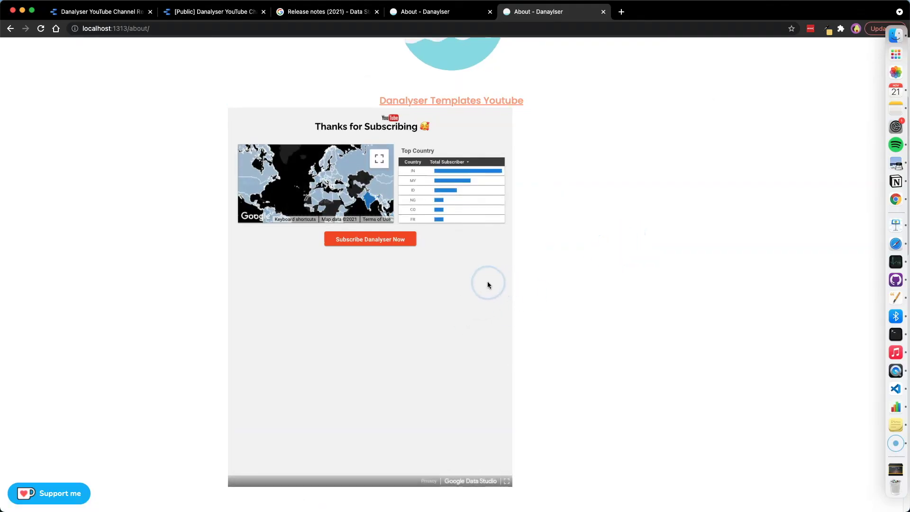
scroll(497, 280, up, 1)
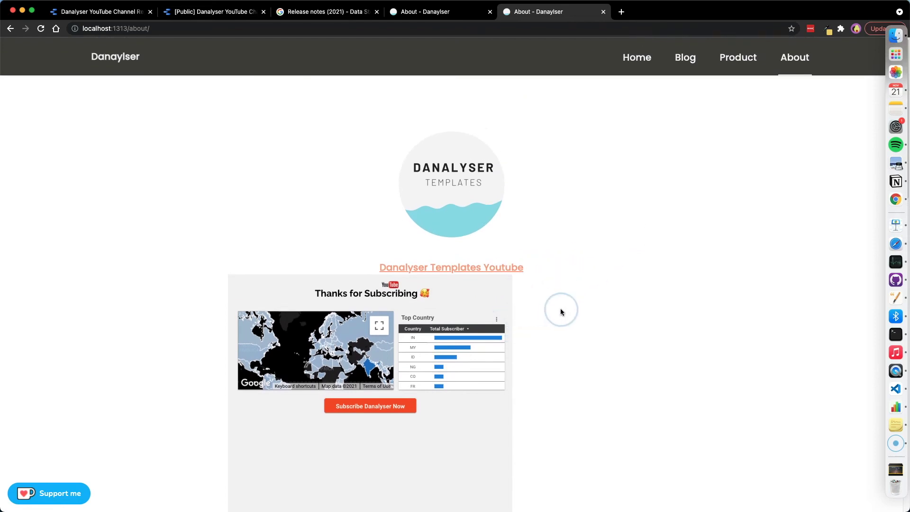
scroll(567, 307, down, 4)
scroll(568, 307, up, 3)
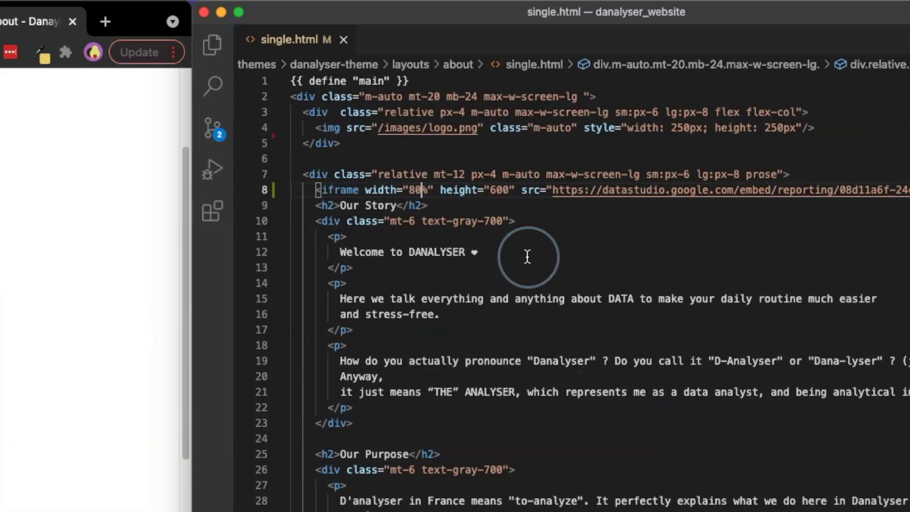
key(BackSpace)
key(BackSpace)
key(BackSpace)
Step: Replace the iframe's 600 values in single.html with width 100% and height 400
text(100%)
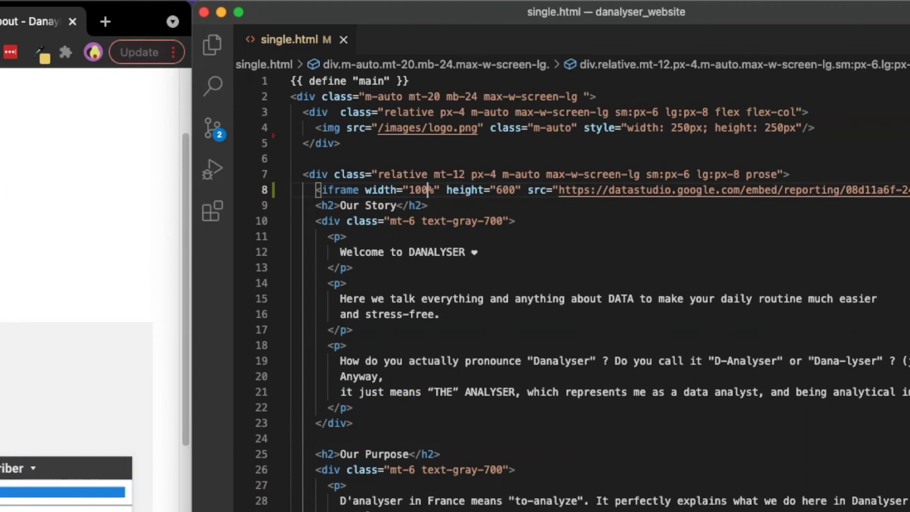
click(496, 189)
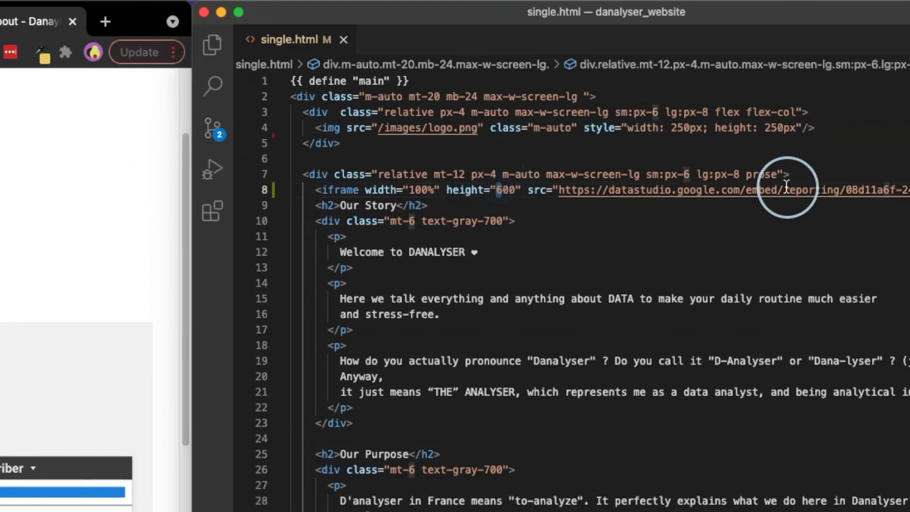
key(Delete)
text(4)
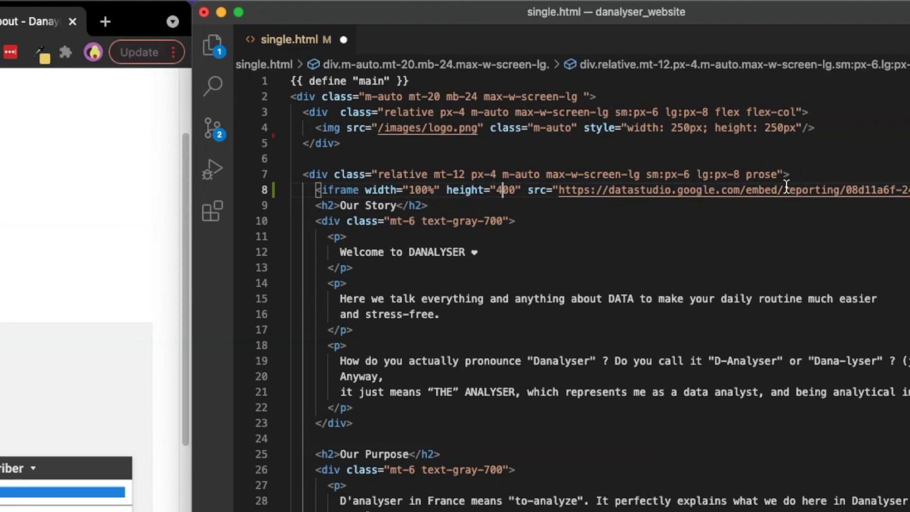
text(00)
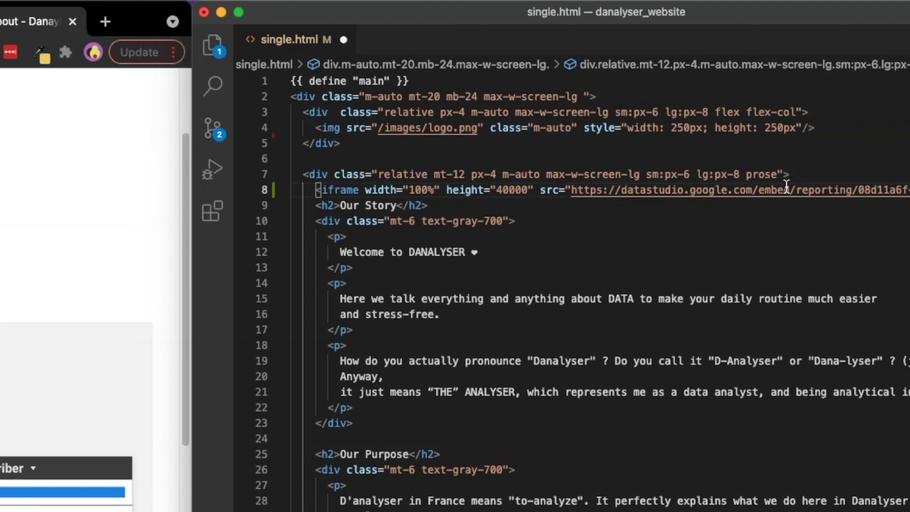
key(BackSpace)
key(BackSpace)
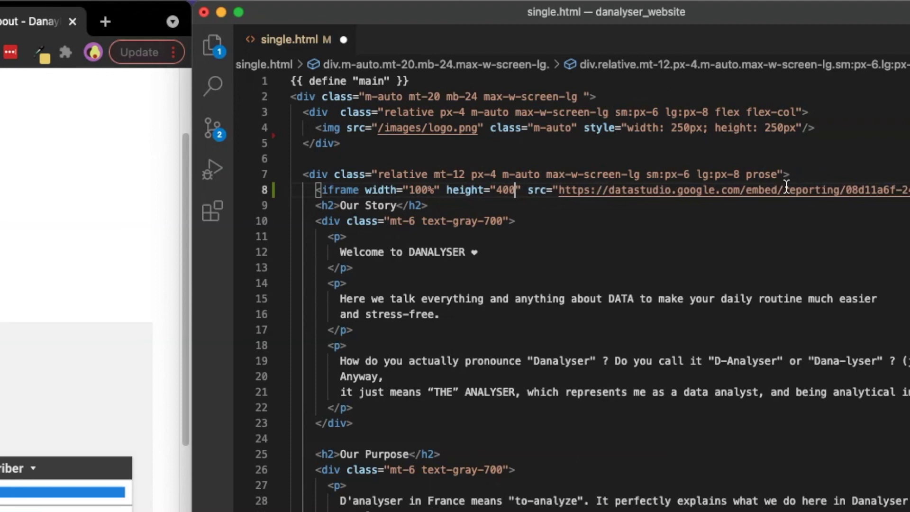